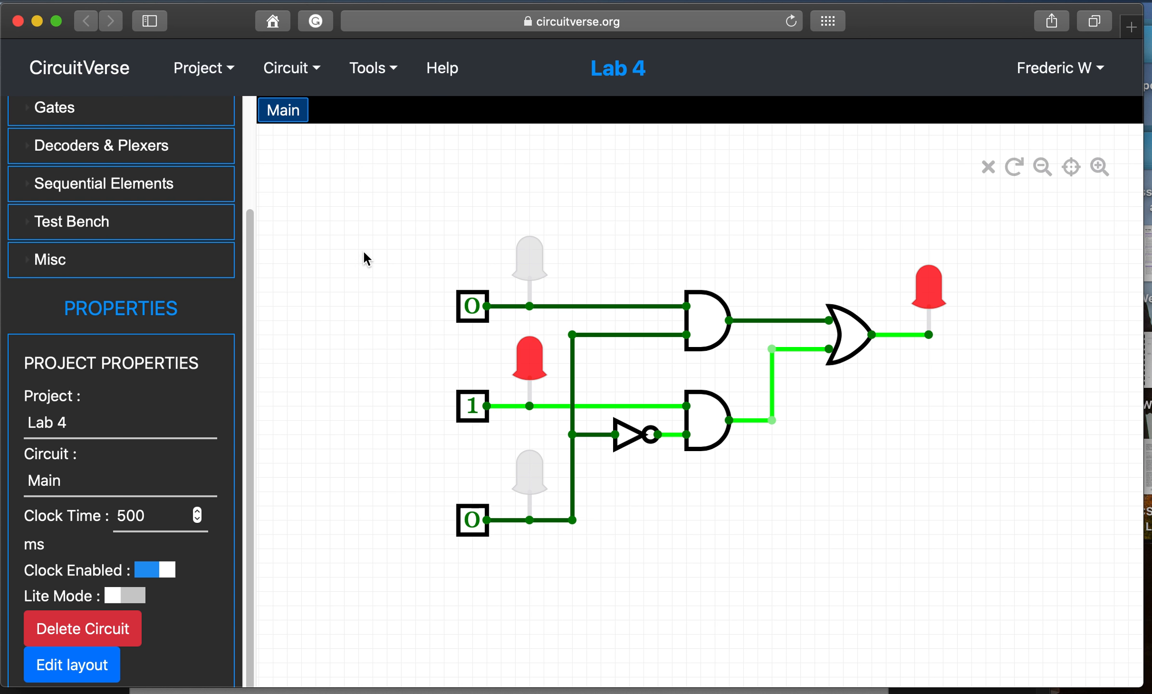
# - Set the top input to 1 and label it A
pyautogui.click(472, 309)
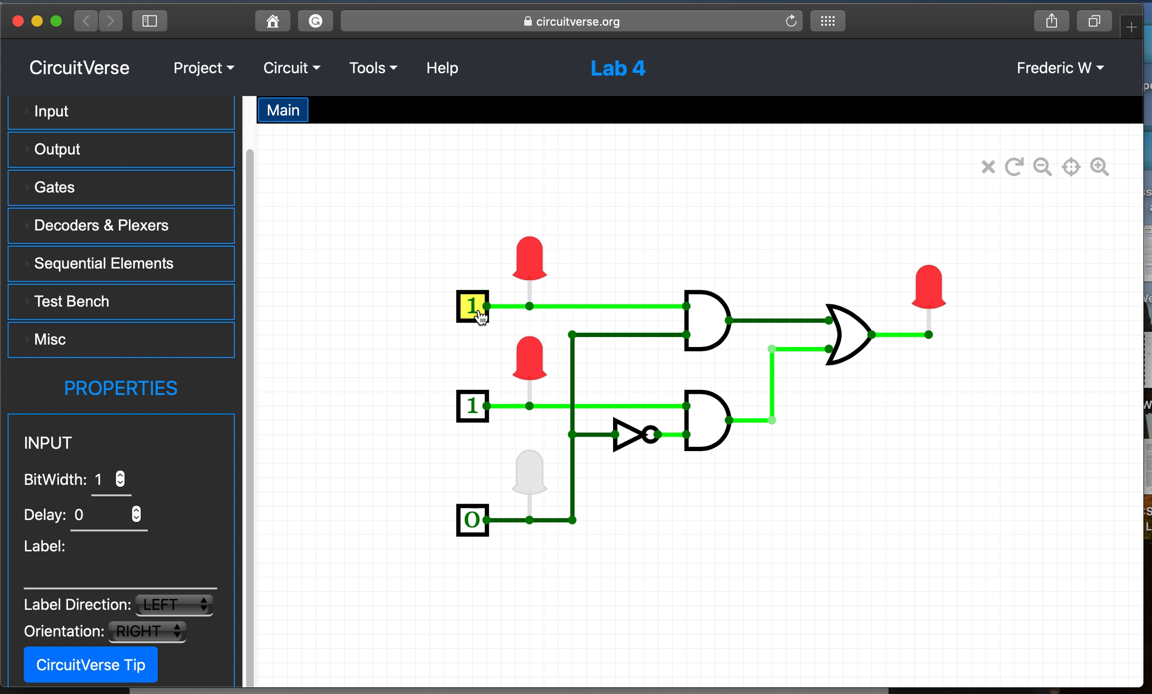
pyautogui.click(481, 317)
pyautogui.scroll(-2, 151, 422)
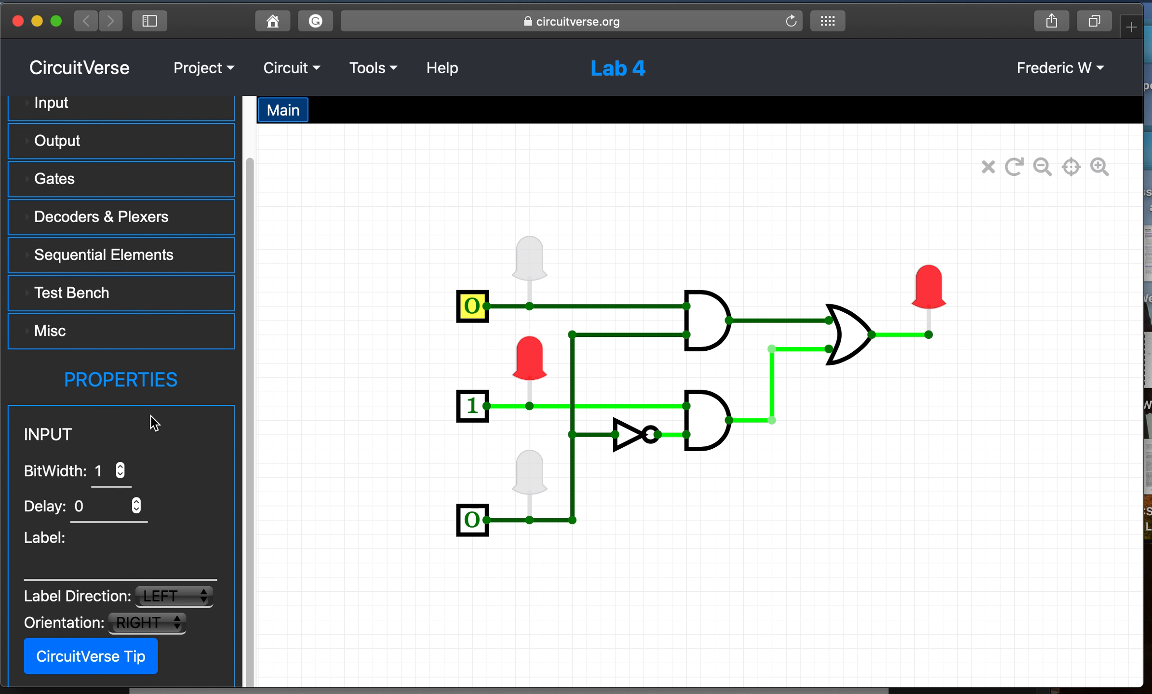
pyautogui.click(478, 323)
pyautogui.click(88, 577)
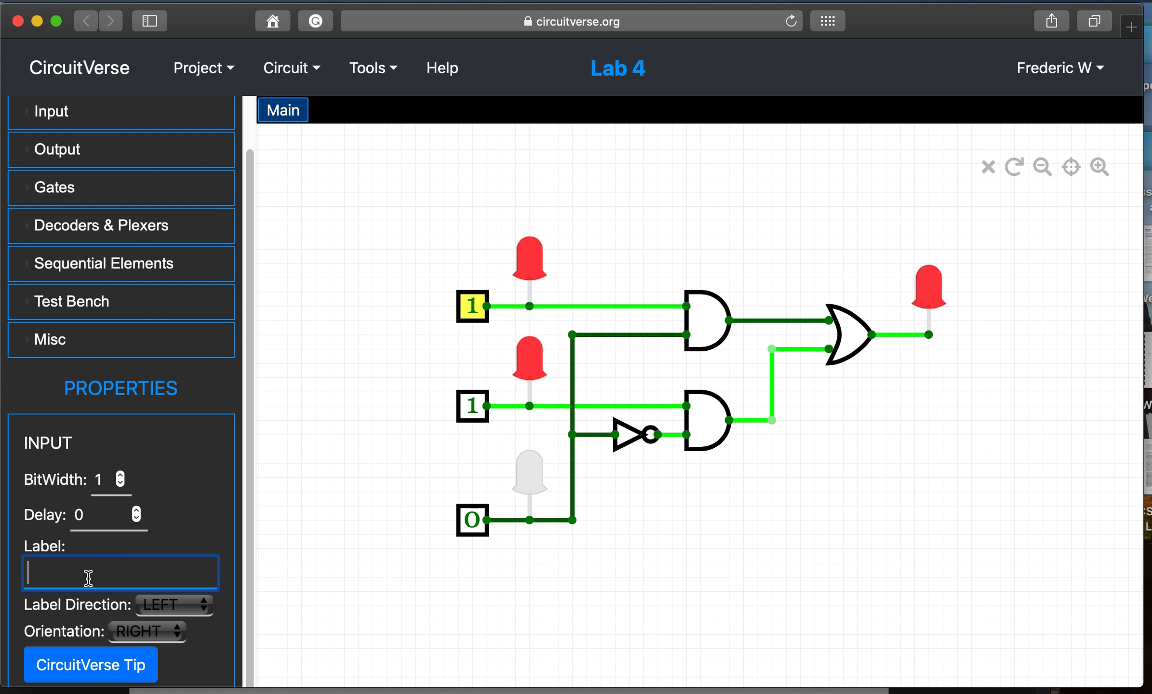
pyautogui.write('A')
pyautogui.press('Return')
# - Label the second input B at value 0 and the third input S at value 1
pyautogui.click(473, 406)
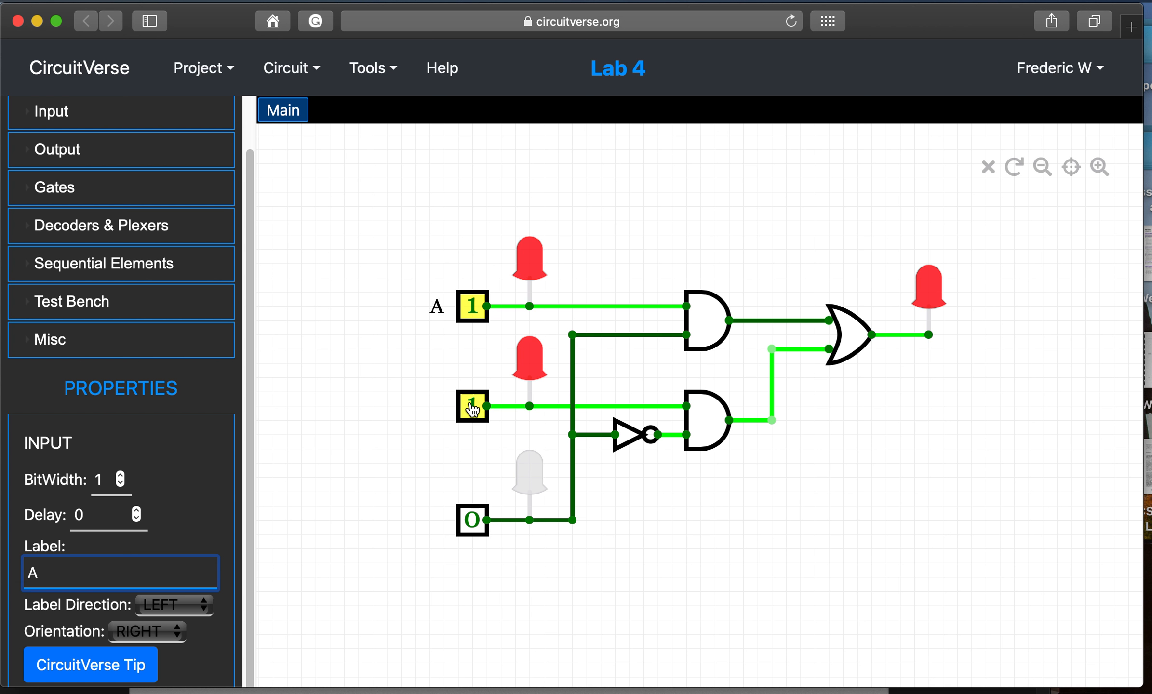
pyautogui.click(132, 572)
pyautogui.write('B')
pyautogui.click(483, 530)
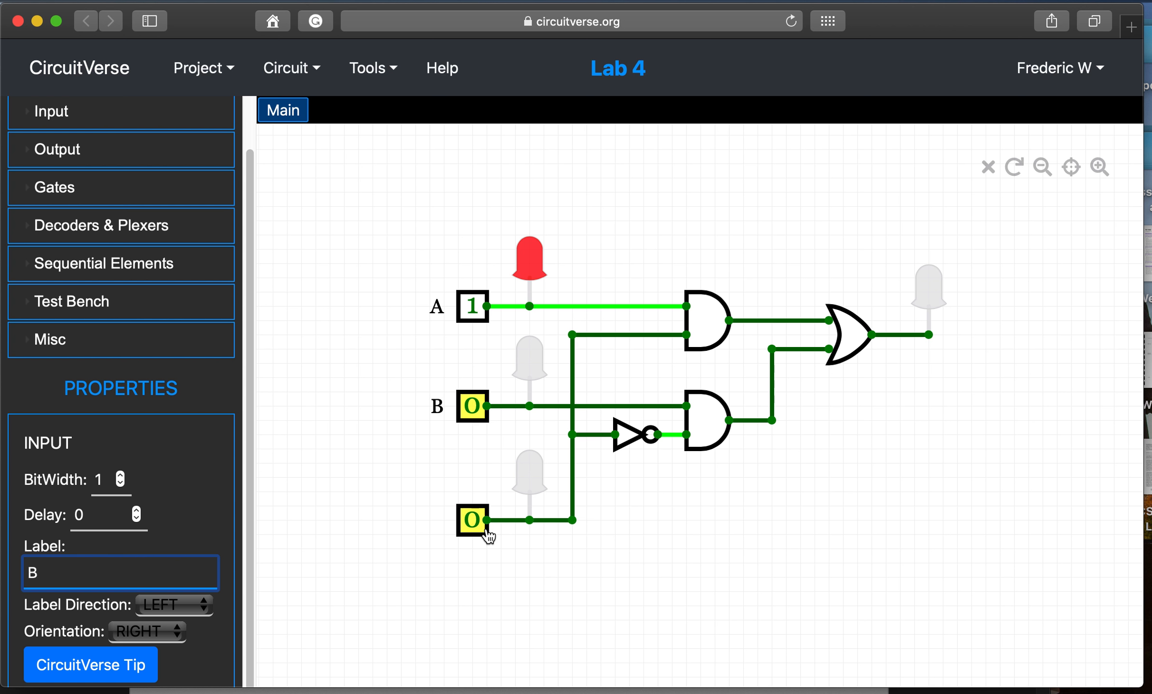
pyautogui.click(135, 566)
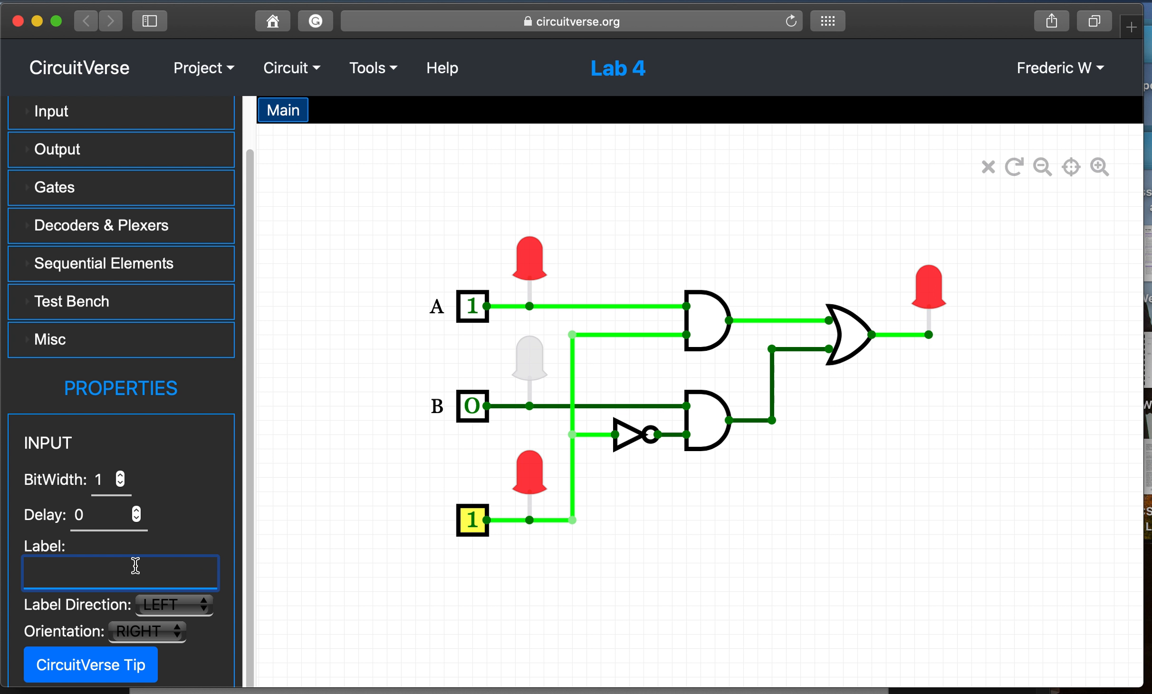
pyautogui.write('S')
pyautogui.click(1006, 347)
# - Label the output LED Y
pyautogui.click(931, 309)
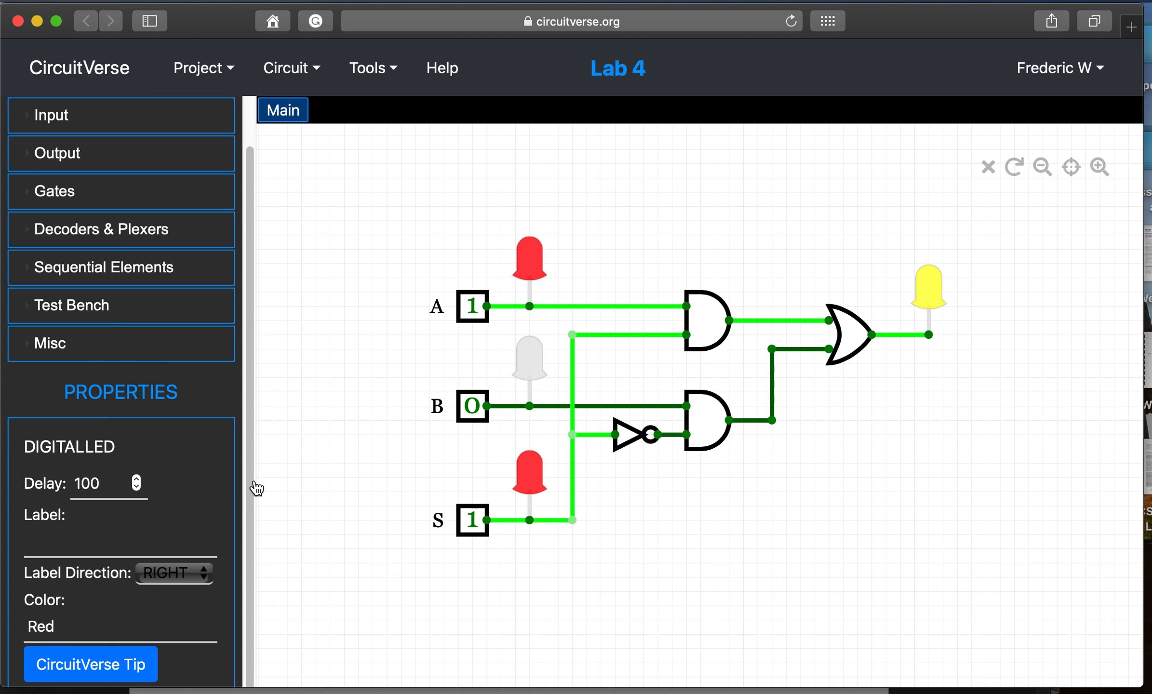
pyautogui.click(71, 545)
pyautogui.write('Y')
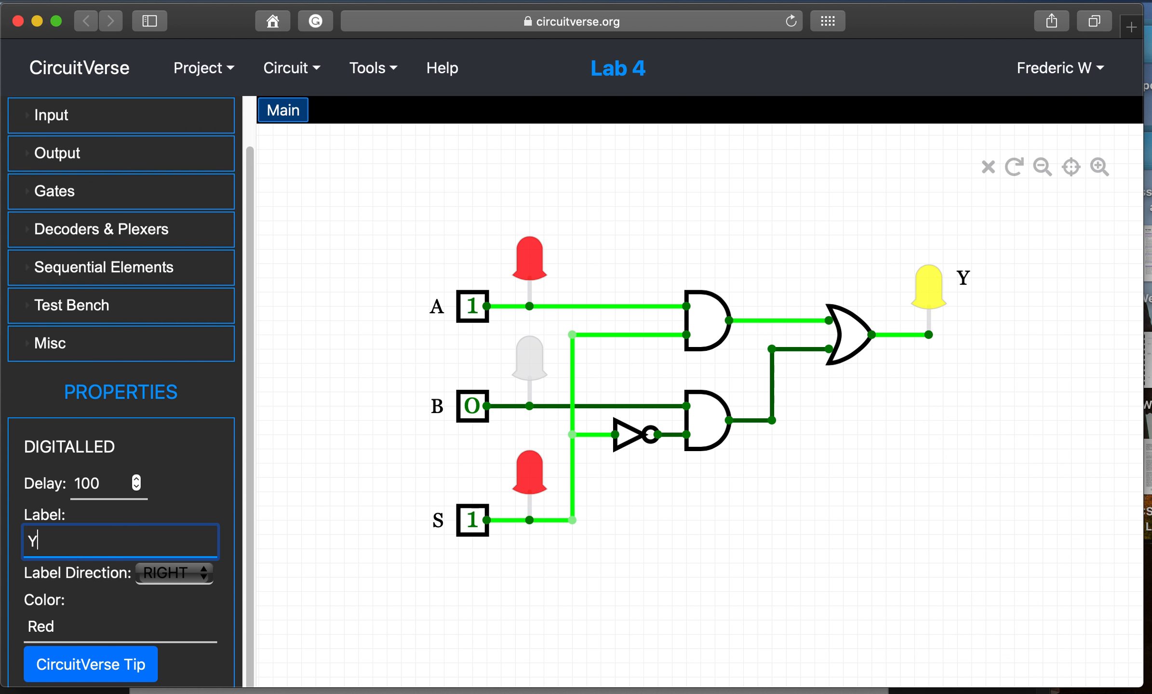
pyautogui.click(746, 498)
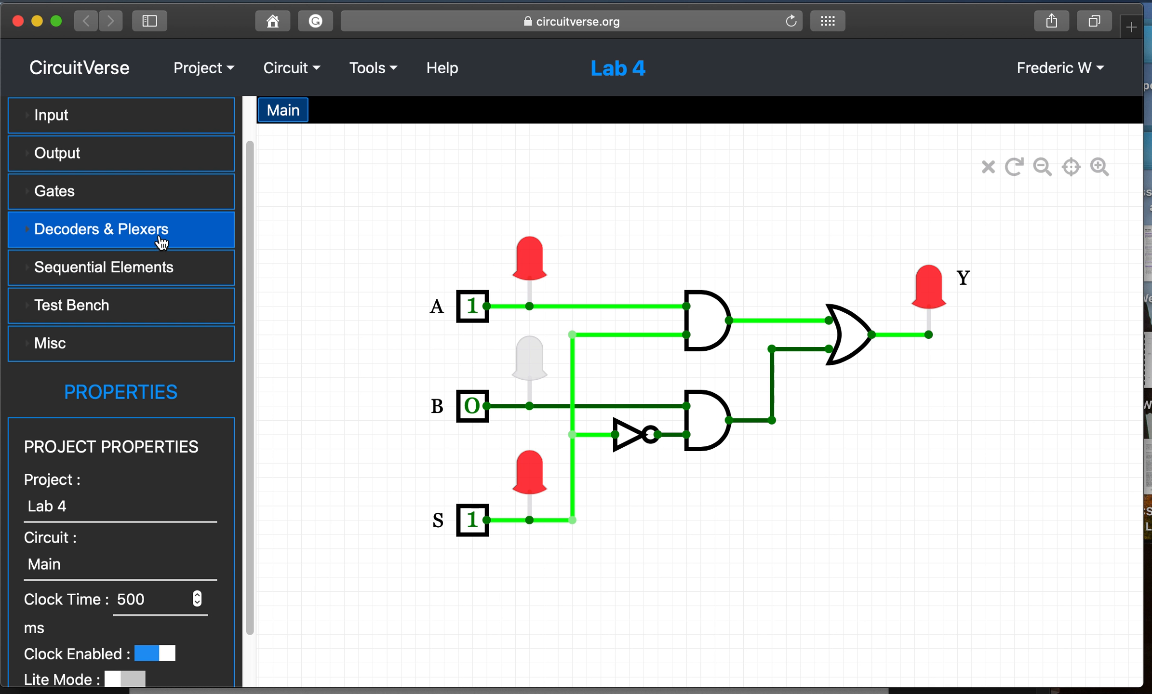
# - Place two Digital LEDs from the Output list, one above the other, left of the circuit
pyautogui.scroll(3, 162, 242)
pyautogui.click(83, 219)
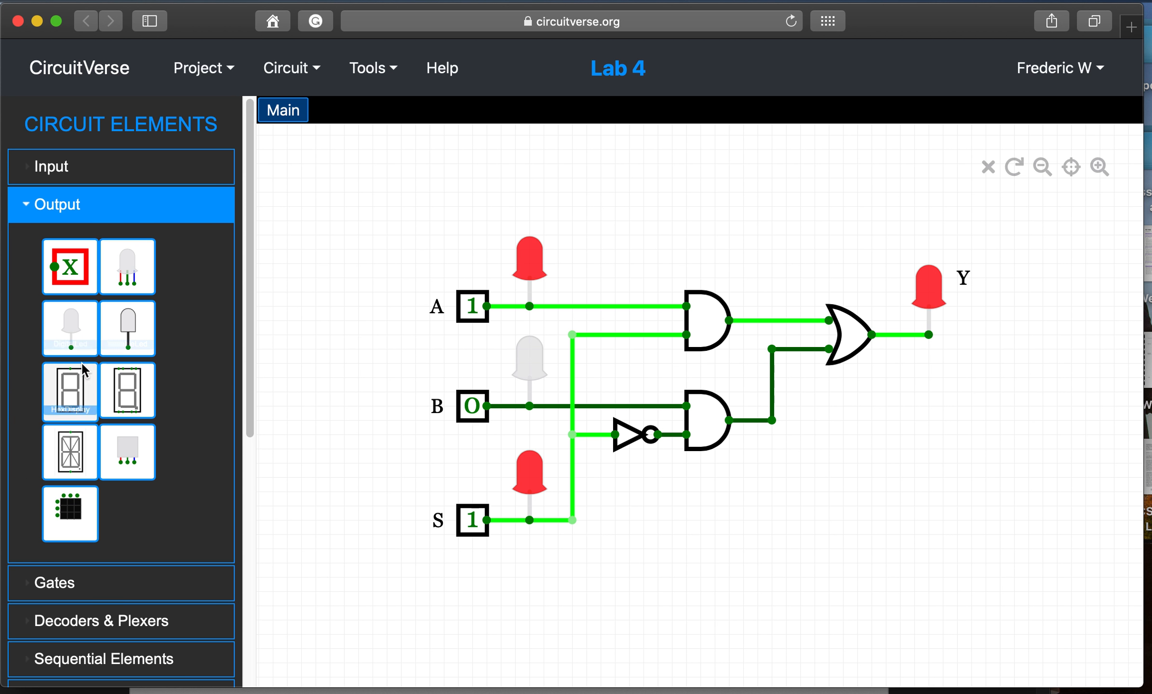
pyautogui.moveTo(85, 327); pyautogui.dragTo(289, 252)
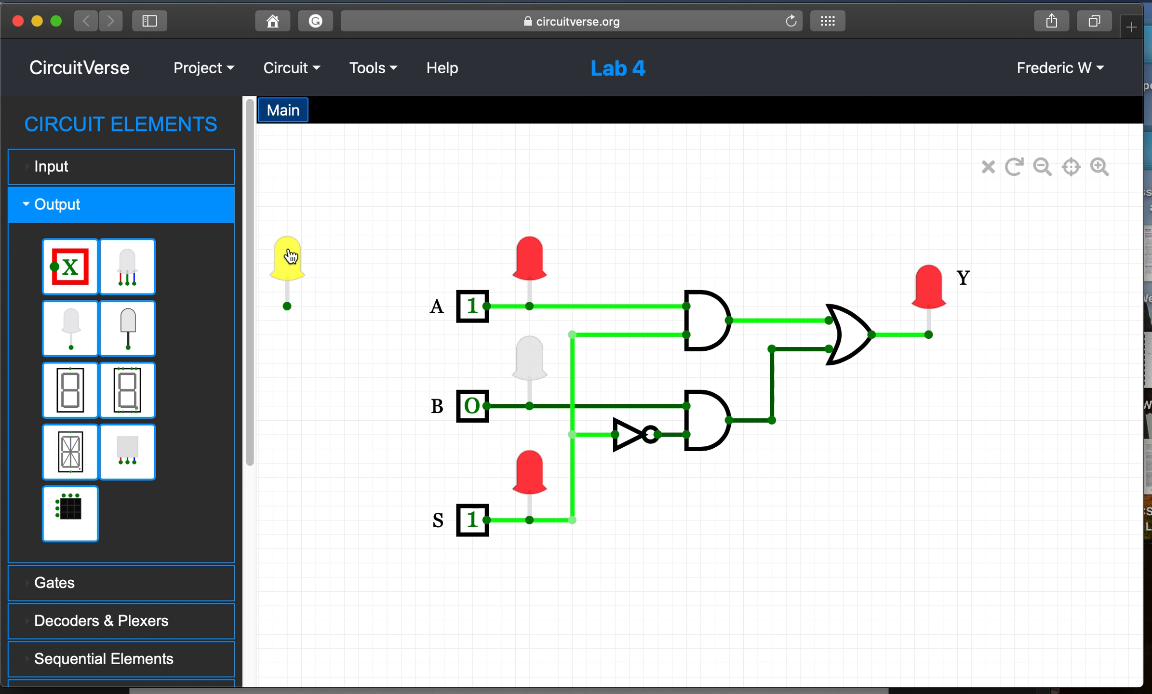
pyautogui.moveTo(68, 322); pyautogui.dragTo(290, 371)
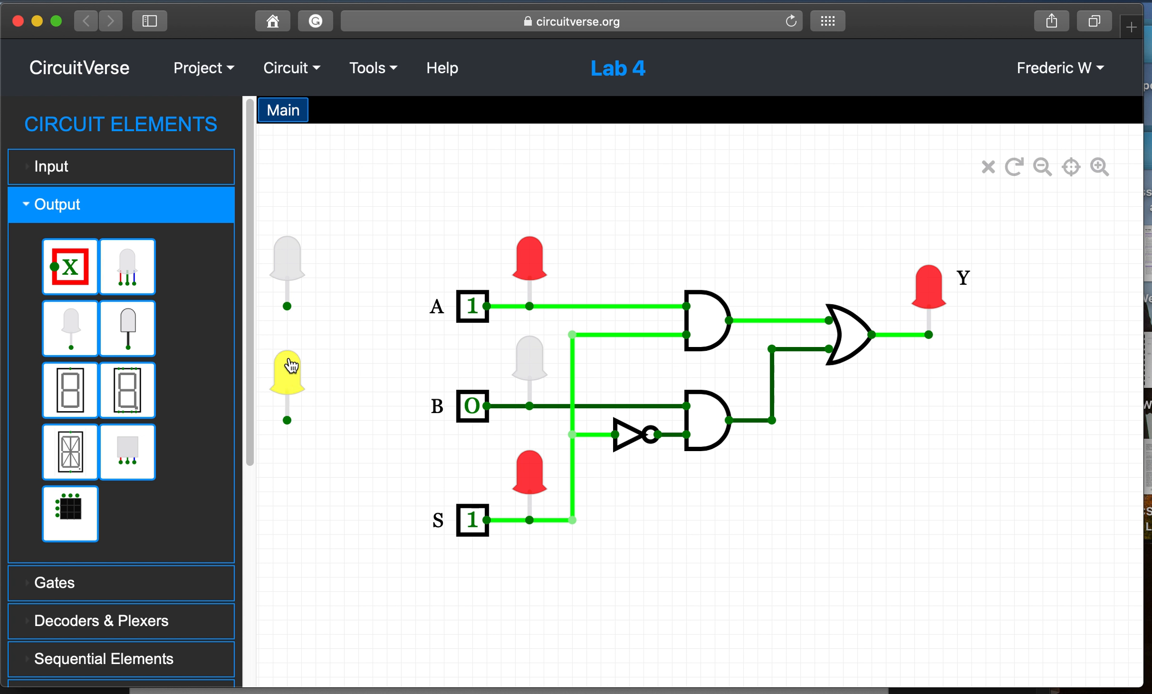
pyautogui.click(110, 204)
# - Label the upper LED with the student's name and set Label Direction to RIGHT
pyautogui.click(295, 272)
pyautogui.click(158, 605)
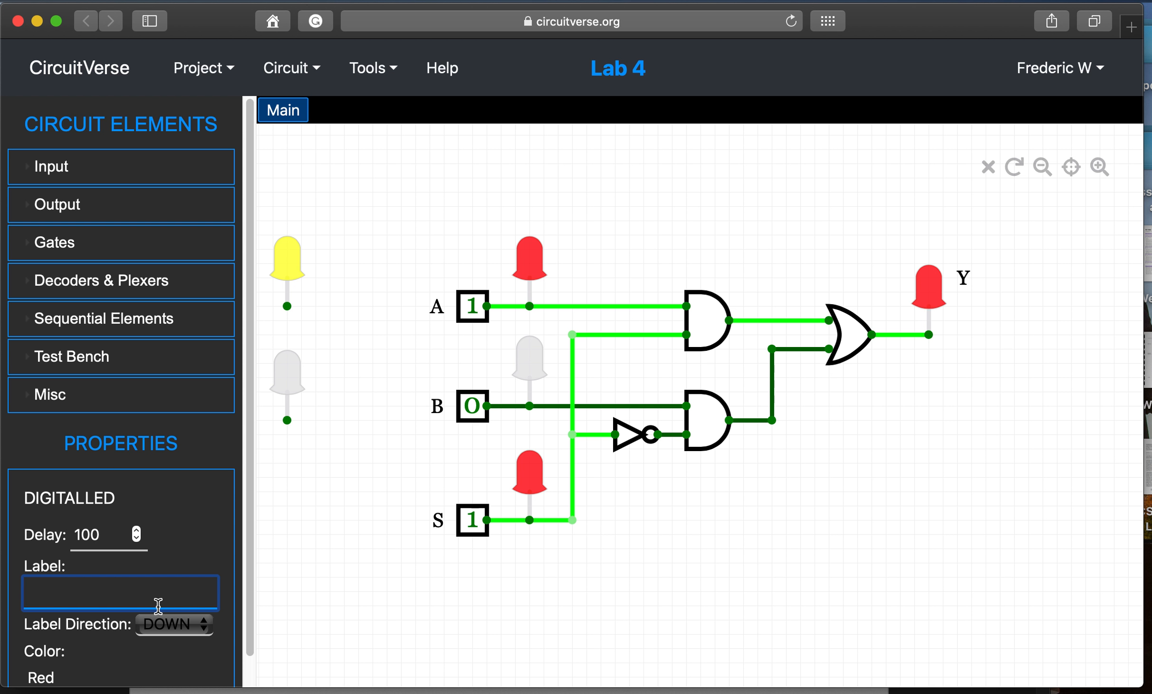
pyautogui.write('Tony Start')
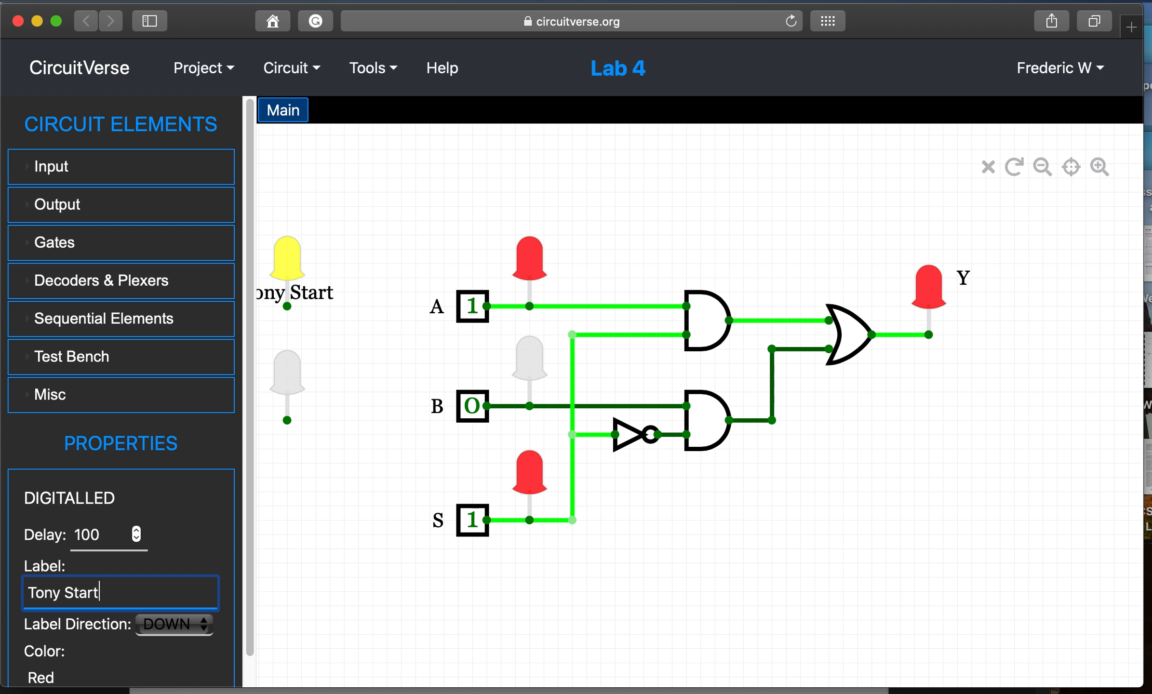
pyautogui.press('BackSpace')
pyautogui.write('l')
pyautogui.press('BackSpace')
pyautogui.write('k')
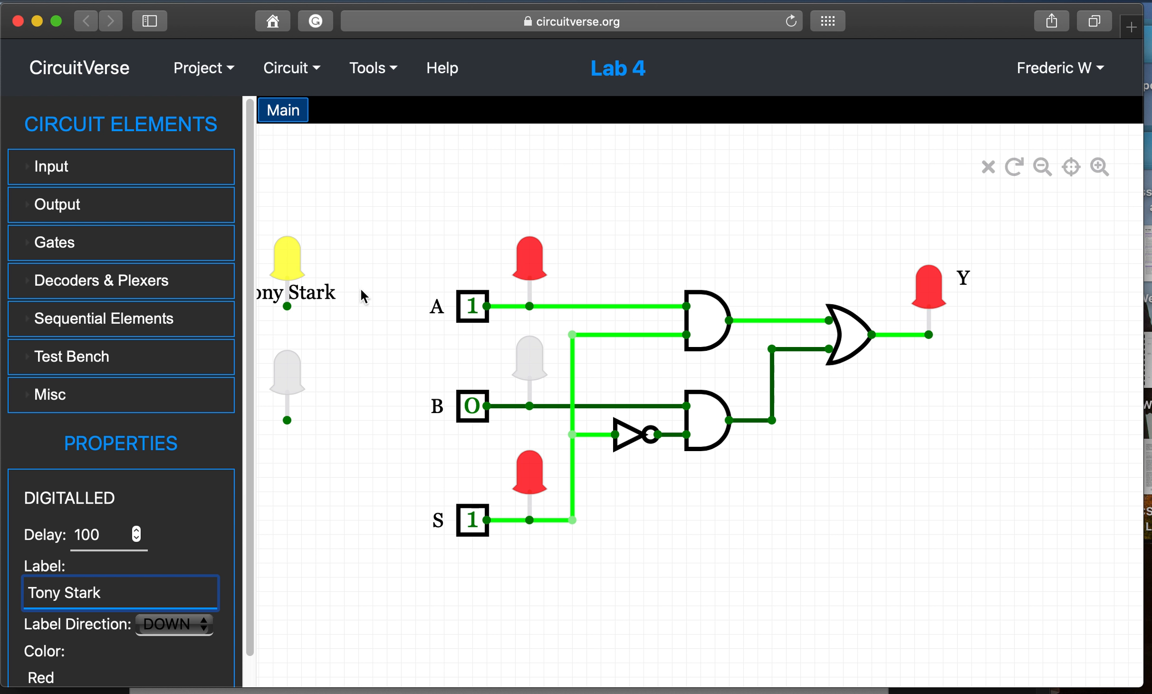
pyautogui.click(183, 625)
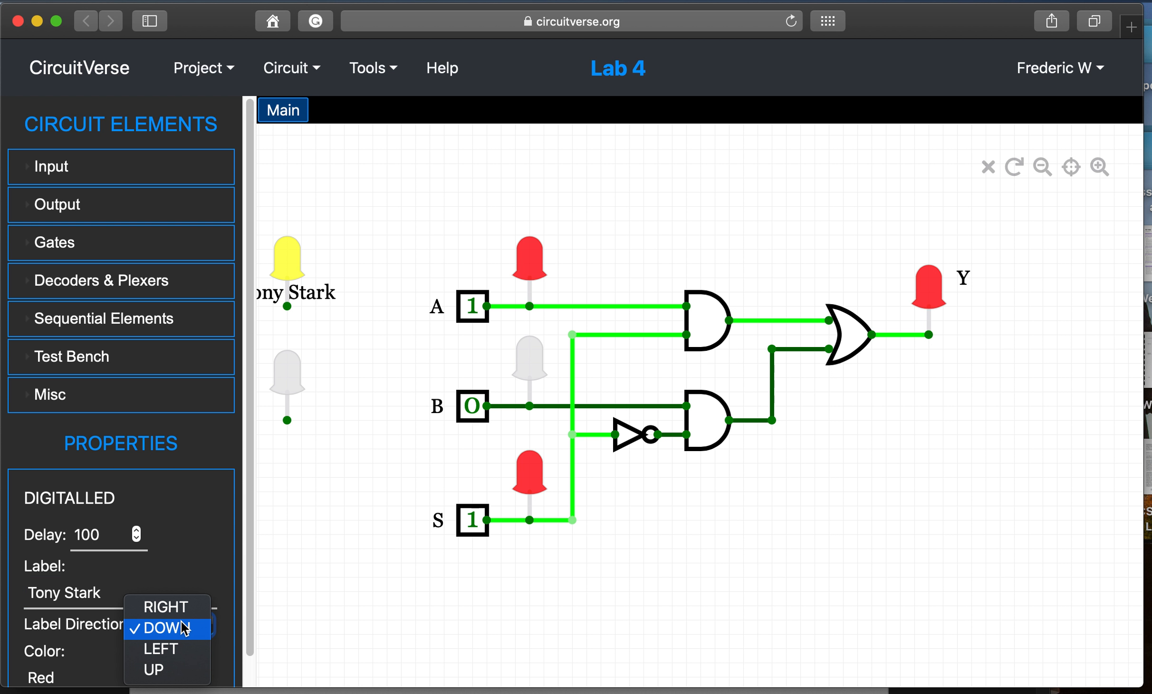
pyautogui.click(185, 607)
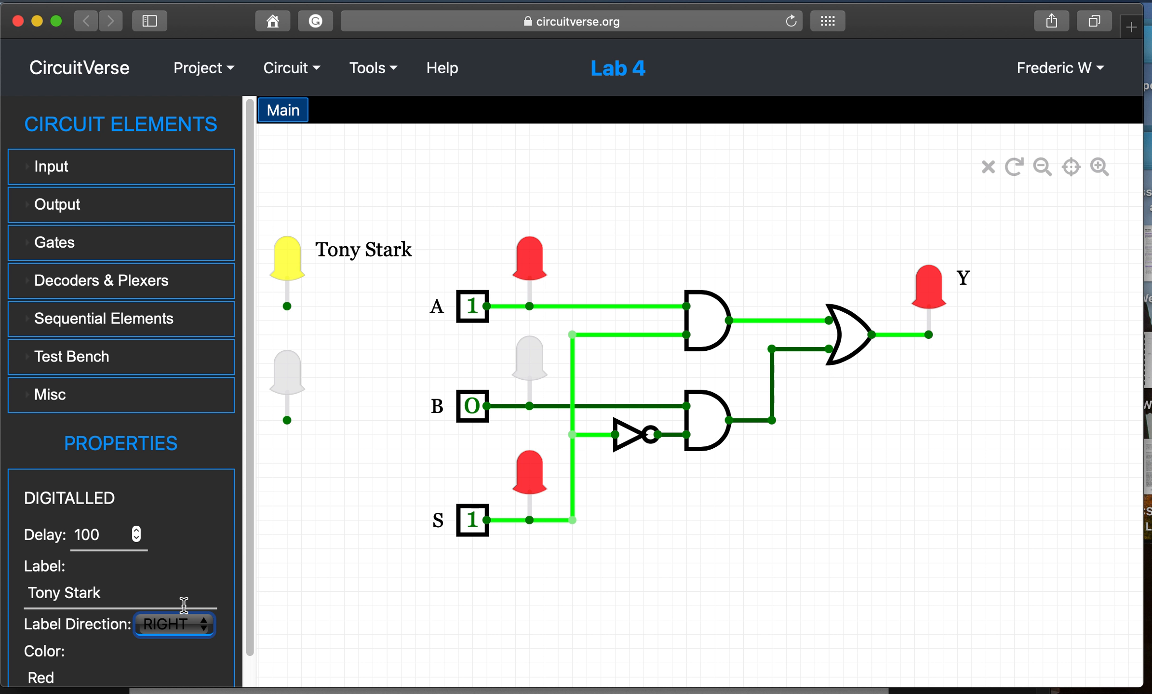
# - Begin a label for the lower LED and bring up Mission Control
pyautogui.click(289, 379)
pyautogui.click(80, 591)
pyautogui.hotkey('ctrl', 'Up')
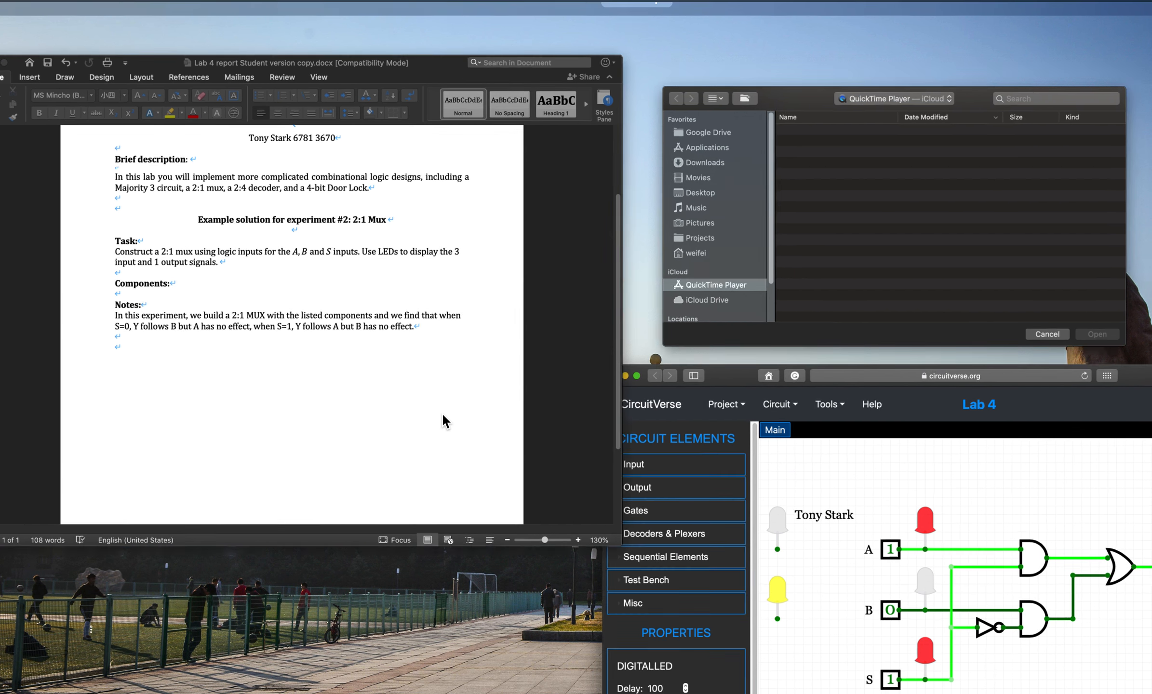
# - Enter the student ID from the Word report header as the lower LED's label
pyautogui.click(444, 420)
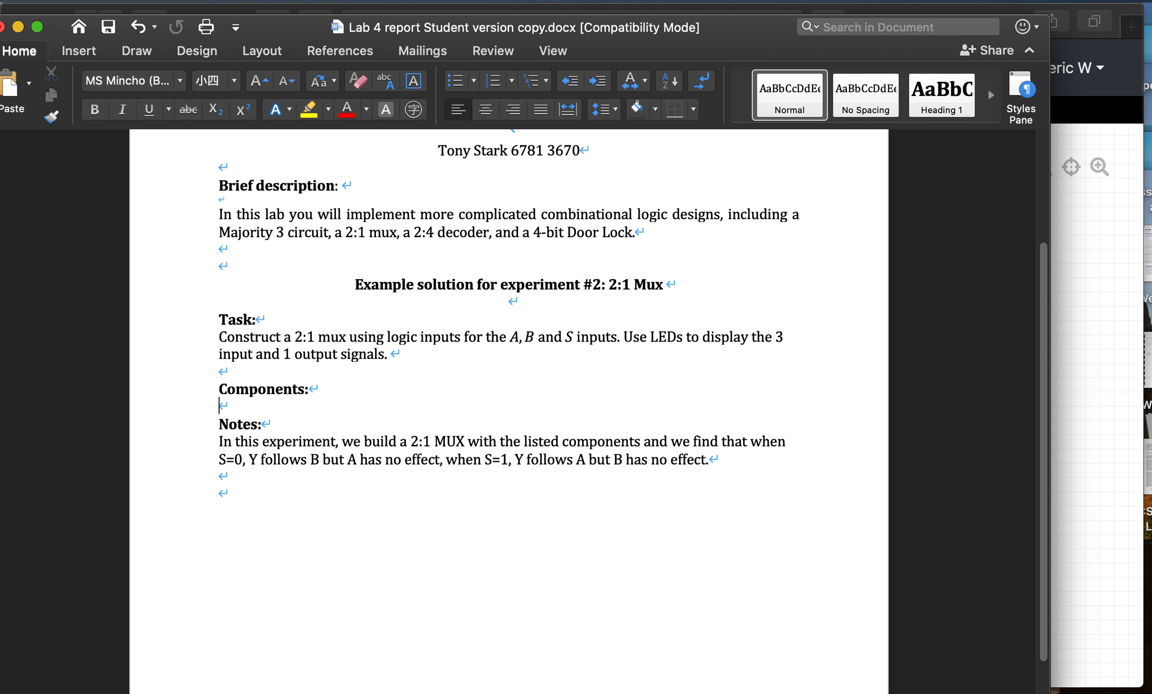
pyautogui.click(1132, 224)
pyautogui.moveTo(878, 29); pyautogui.dragTo(869, 237)
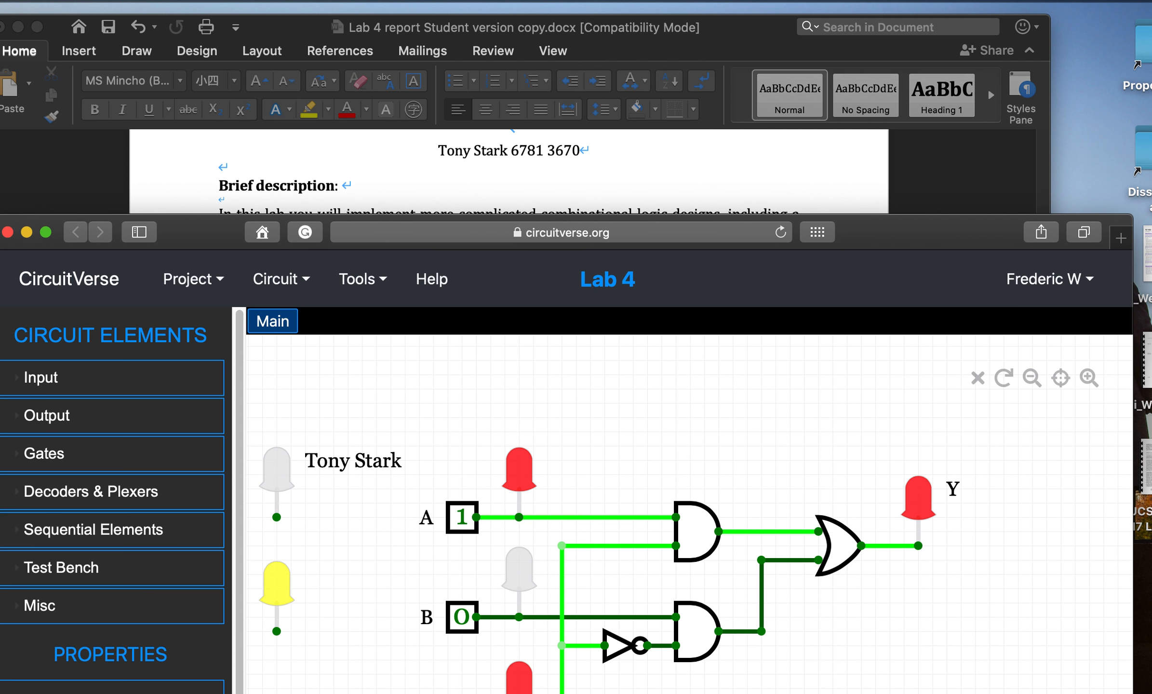
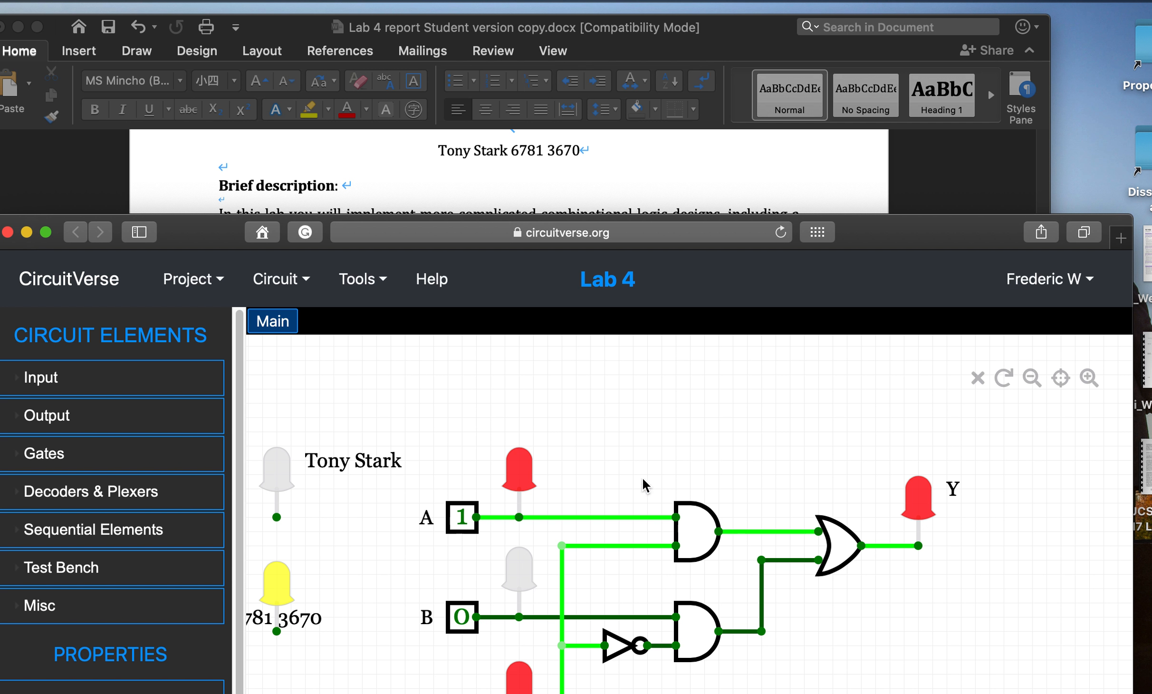
pyautogui.moveTo(906, 232); pyautogui.dragTo(922, 14)
# - Show the ID label to the right of the LED and switch input A to 0
pyautogui.click(201, 629)
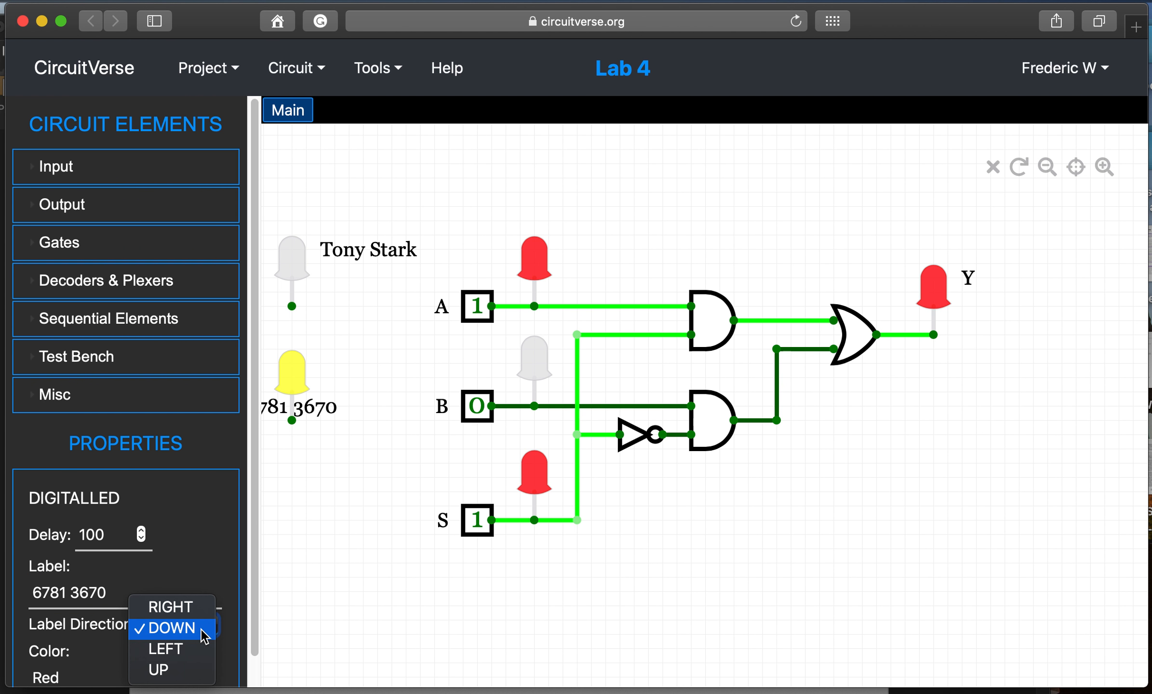
pyautogui.click(193, 608)
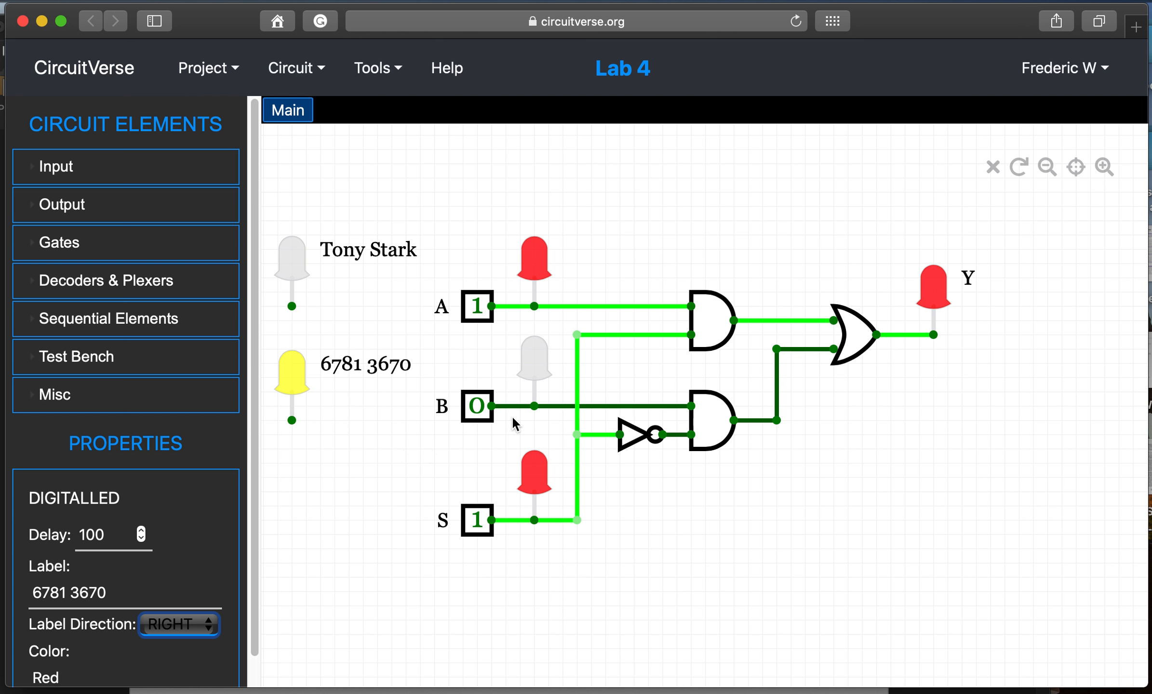
pyautogui.click(477, 319)
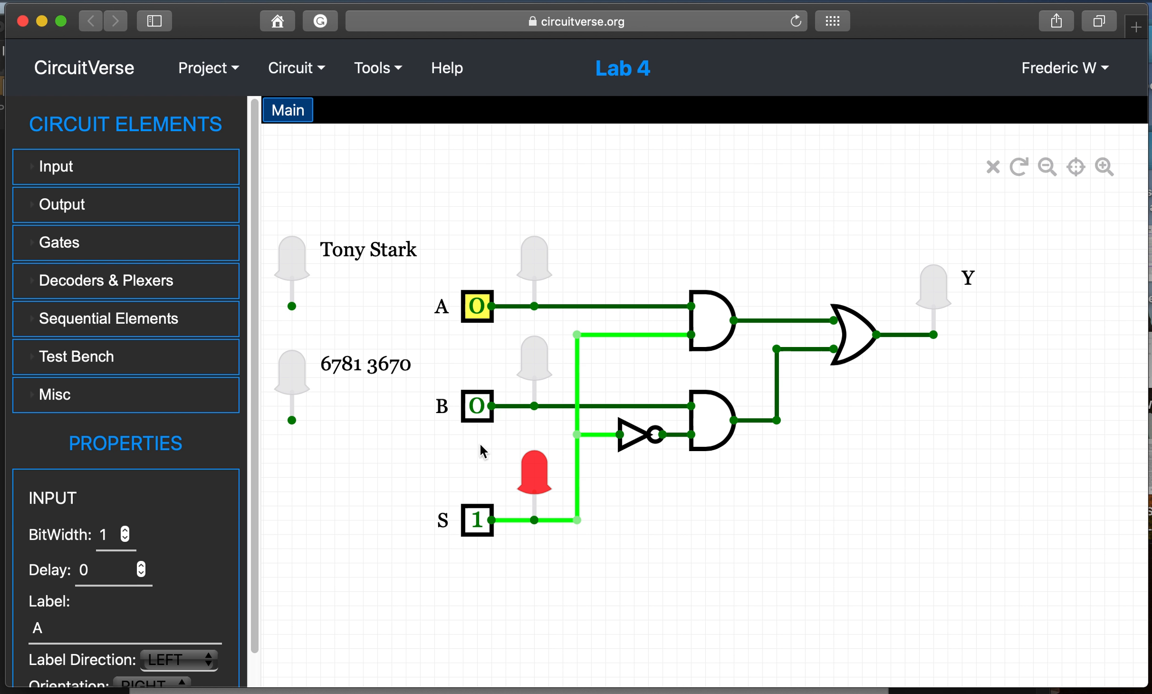
# - With S=0, toggle A and B to confirm Y follows B only, ending at B=0
pyautogui.click(477, 520)
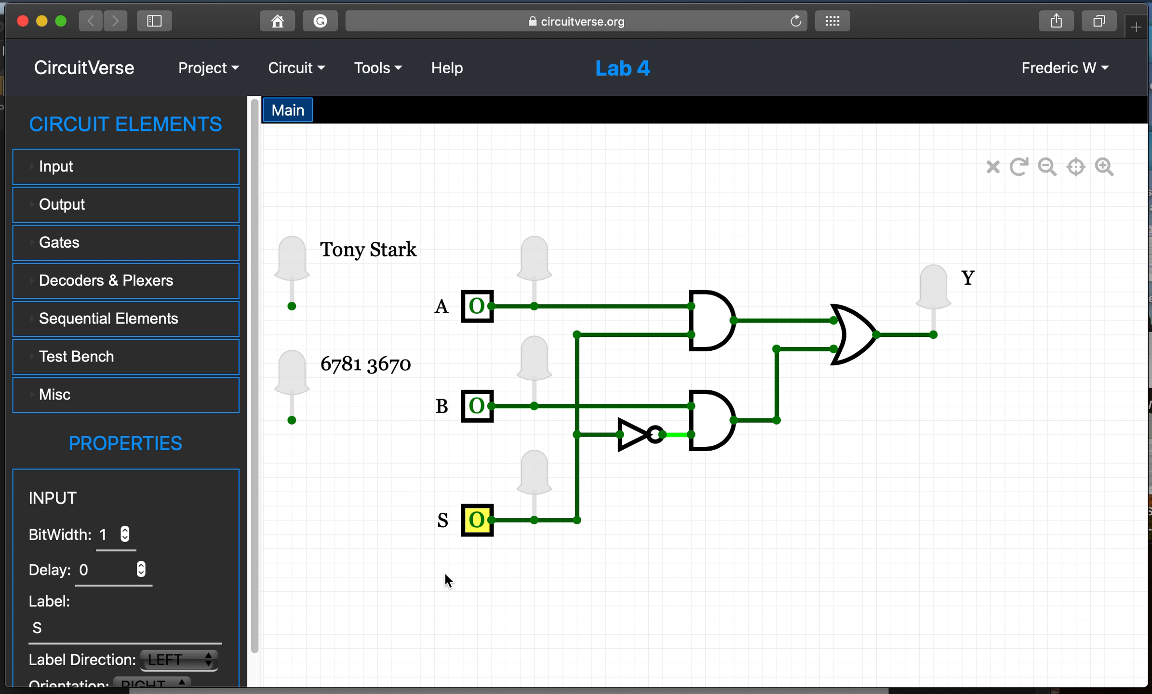
pyautogui.click(477, 307)
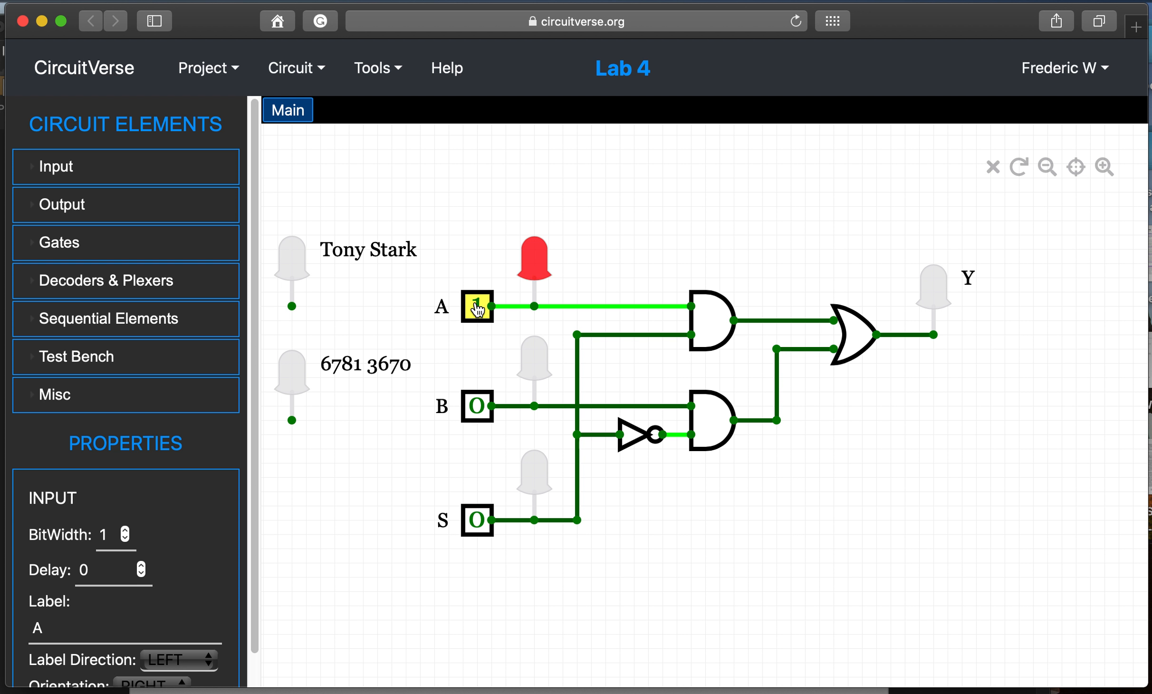
pyautogui.click(477, 309)
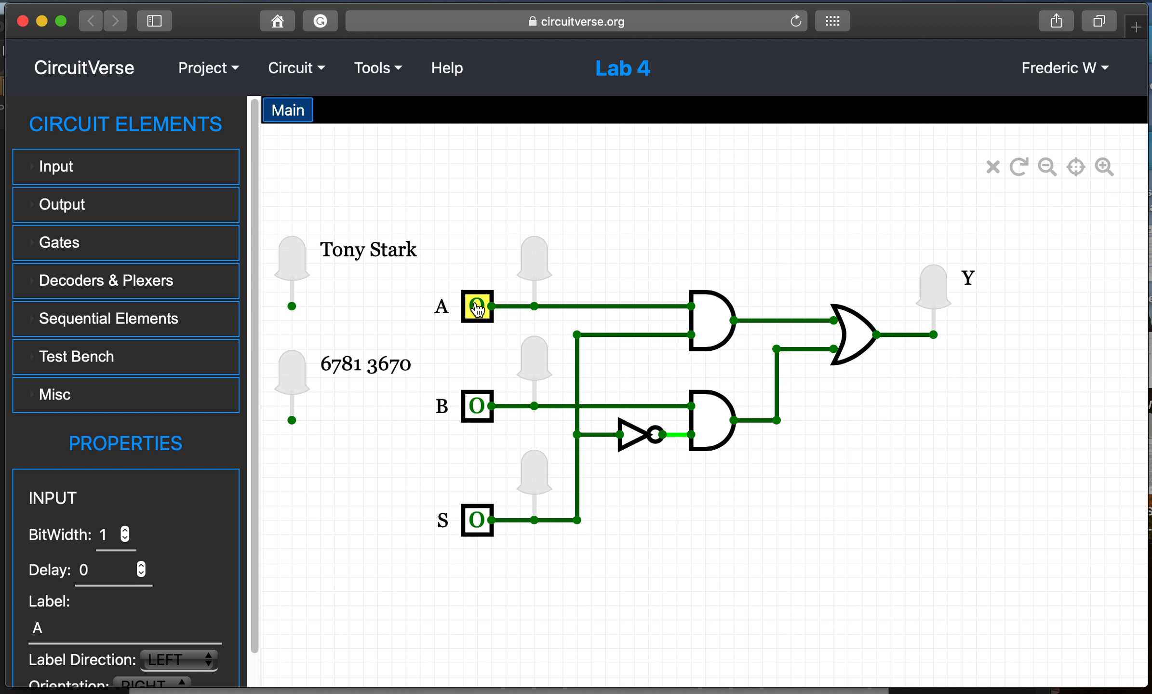
pyautogui.click(477, 309)
pyautogui.click(478, 309)
pyautogui.click(482, 414)
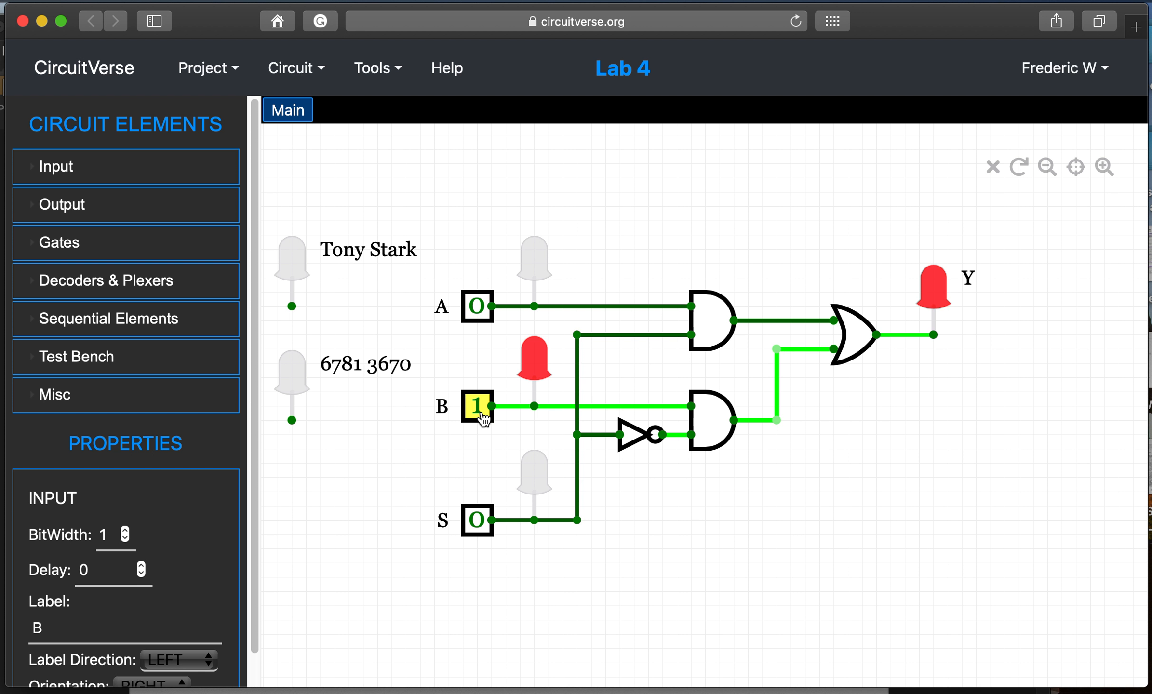
pyautogui.click(482, 415)
pyautogui.click(482, 416)
pyautogui.click(482, 415)
pyautogui.click(482, 415)
pyautogui.click(482, 415)
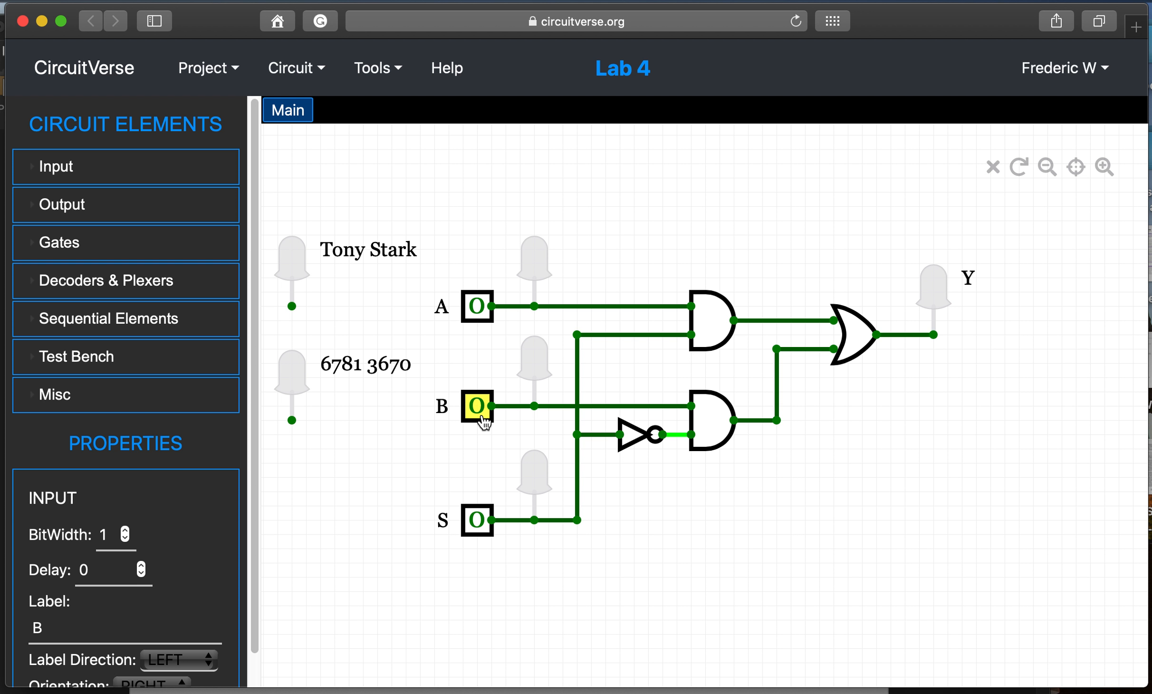
# - With S=1, toggle B and A to confirm Y ignores B and follows A
pyautogui.click(479, 530)
pyautogui.click(482, 409)
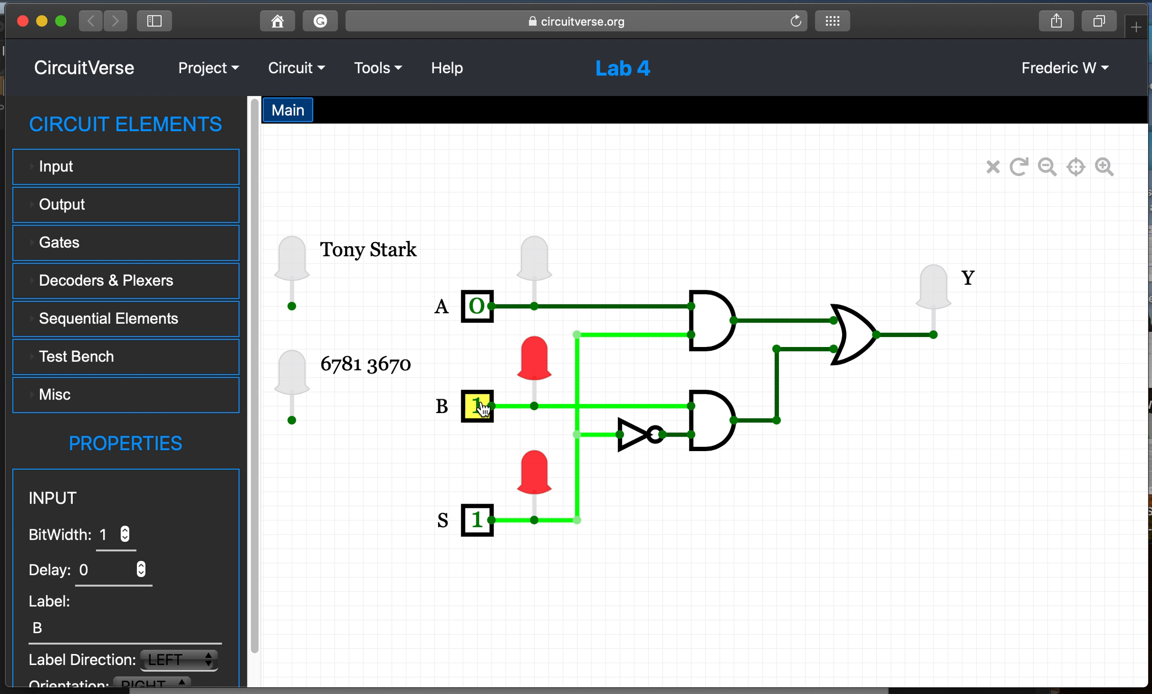
pyautogui.click(482, 409)
pyautogui.click(482, 409)
pyautogui.click(482, 408)
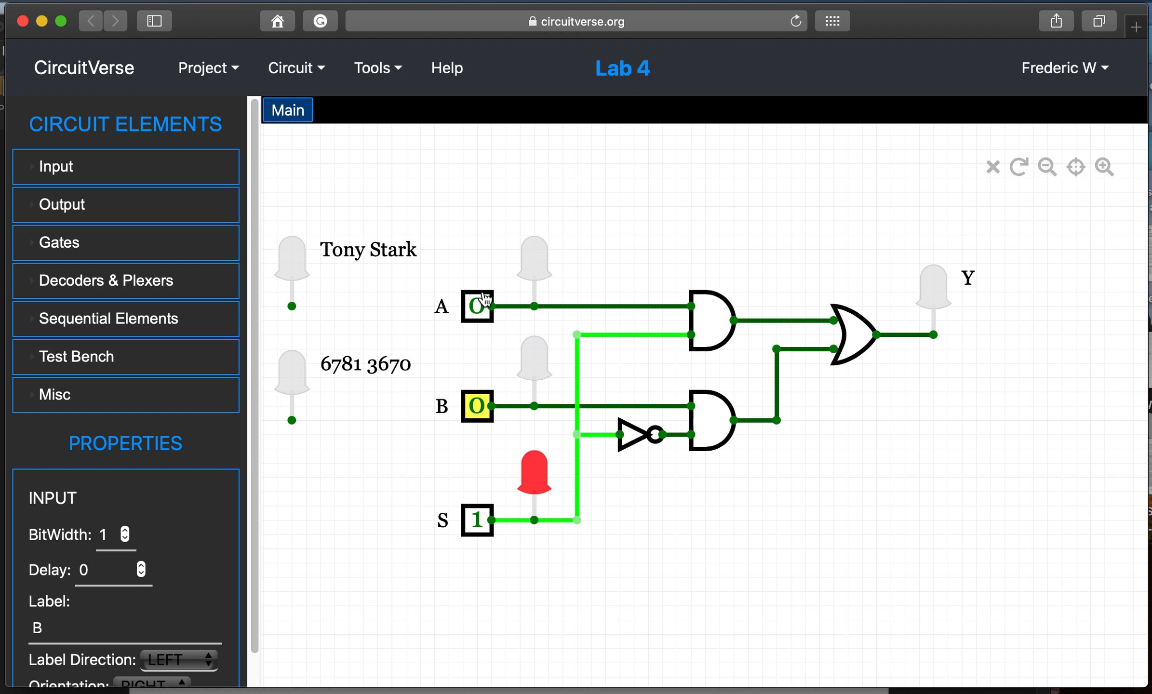
pyautogui.click(482, 315)
pyautogui.click(482, 315)
pyautogui.click(482, 315)
pyautogui.click(482, 316)
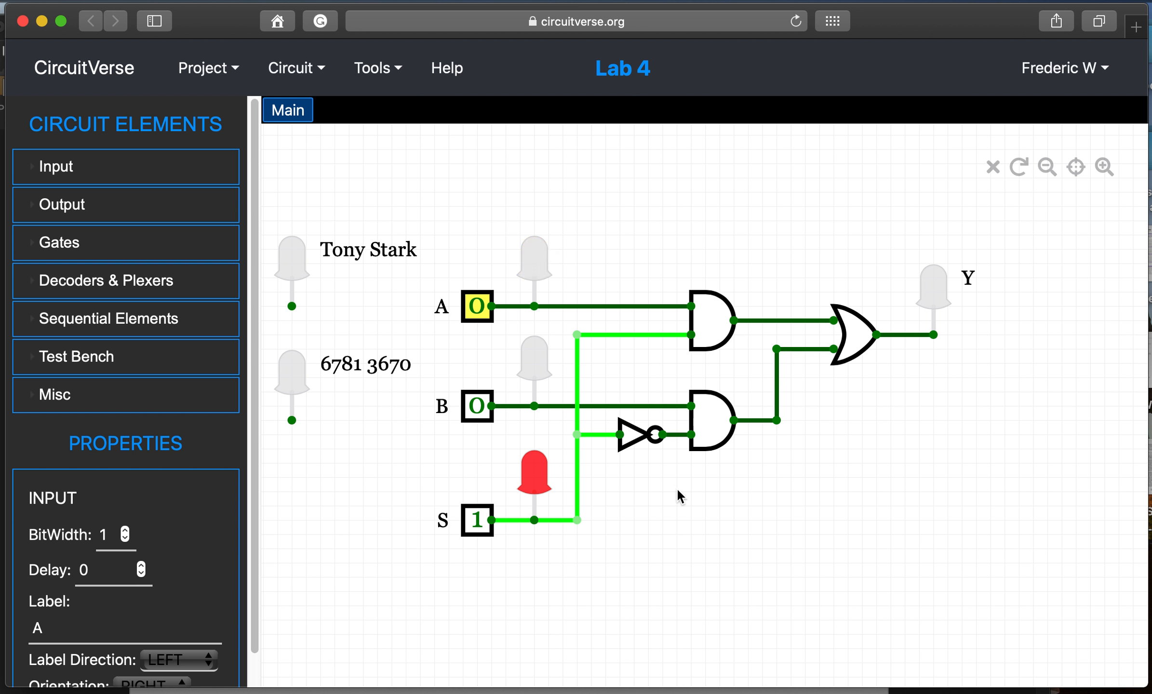
# - Set S=0, A=0, B=1 so Y lights, and screenshot the circuit region
pyautogui.click(478, 519)
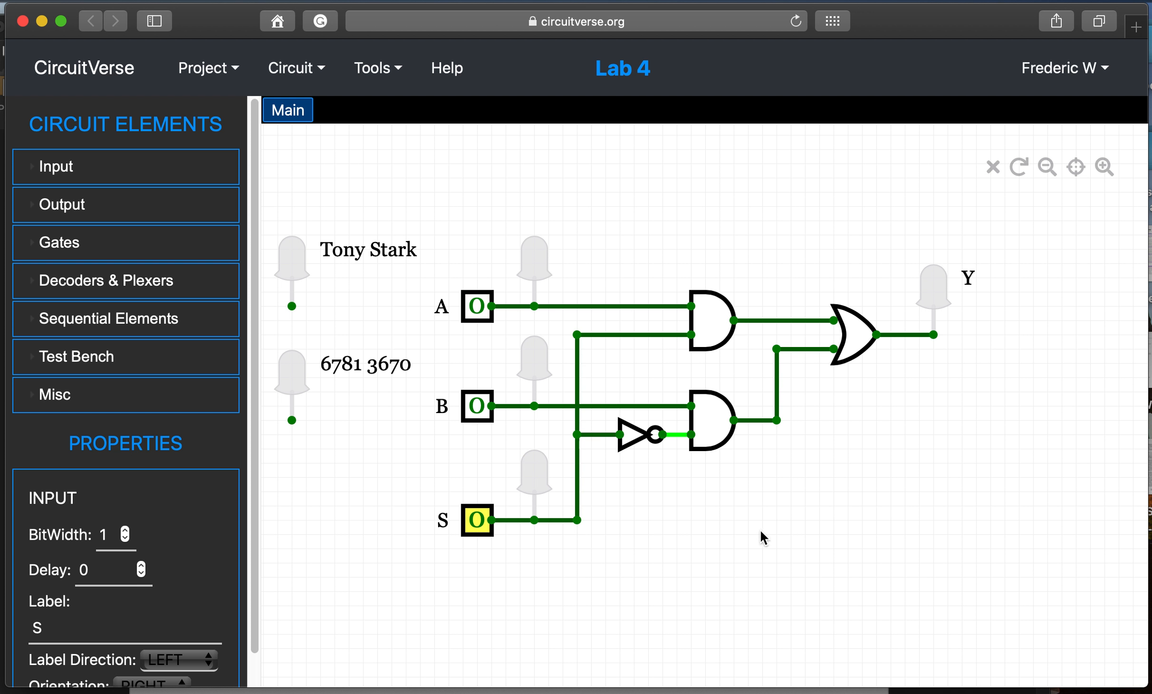
pyautogui.click(477, 306)
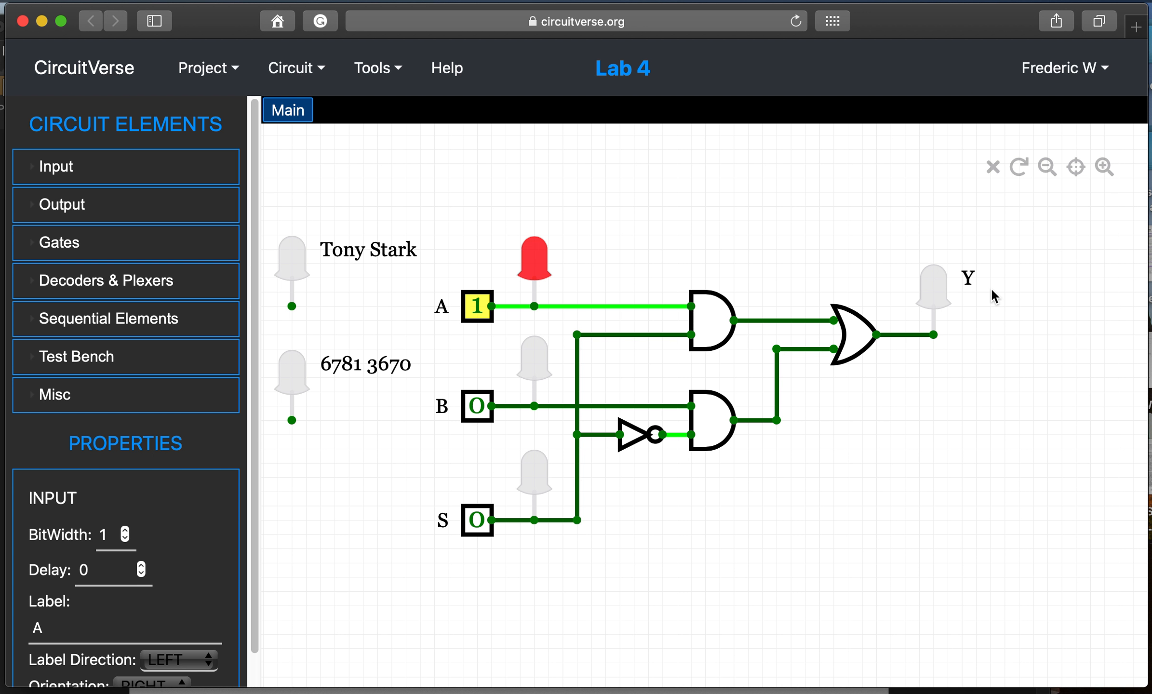
pyautogui.moveTo(262, 205); pyautogui.dragTo(1021, 577)
pyautogui.click(479, 308)
pyautogui.click(479, 407)
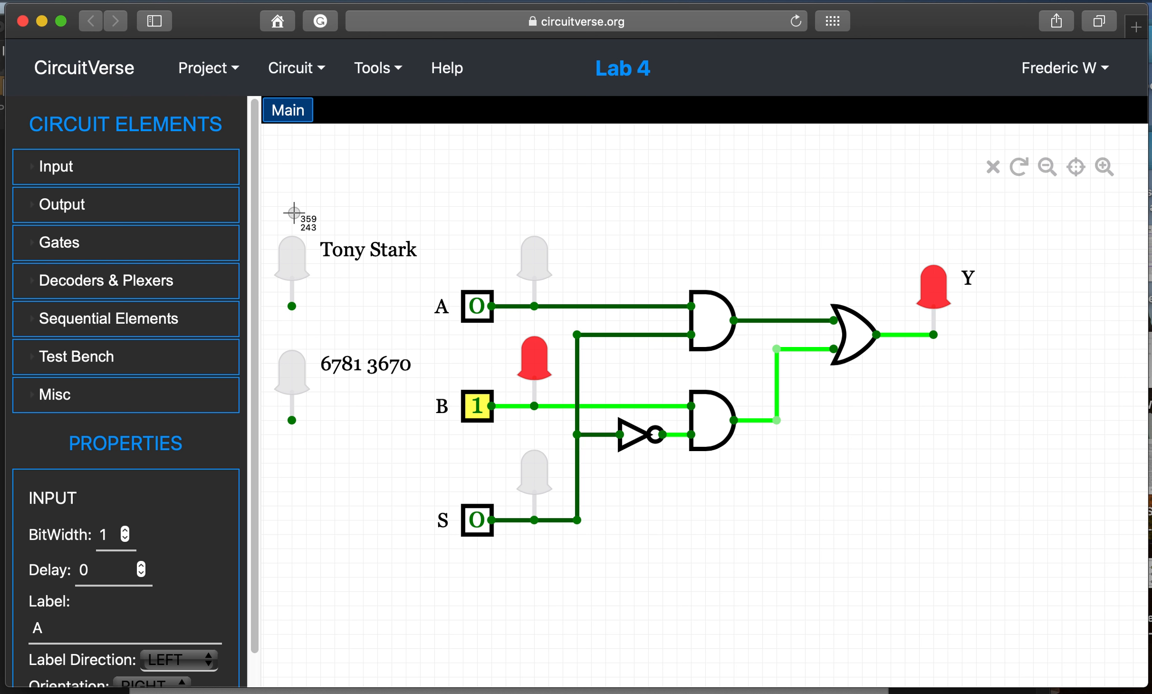
pyautogui.moveTo(264, 190); pyautogui.dragTo(1040, 565)
pyautogui.moveTo(1040, 565); pyautogui.dragTo(1039, 565)
# - Set S=1, B=0, A=1 so Y lights, screenshot it, and return to the Word report
pyautogui.click(477, 520)
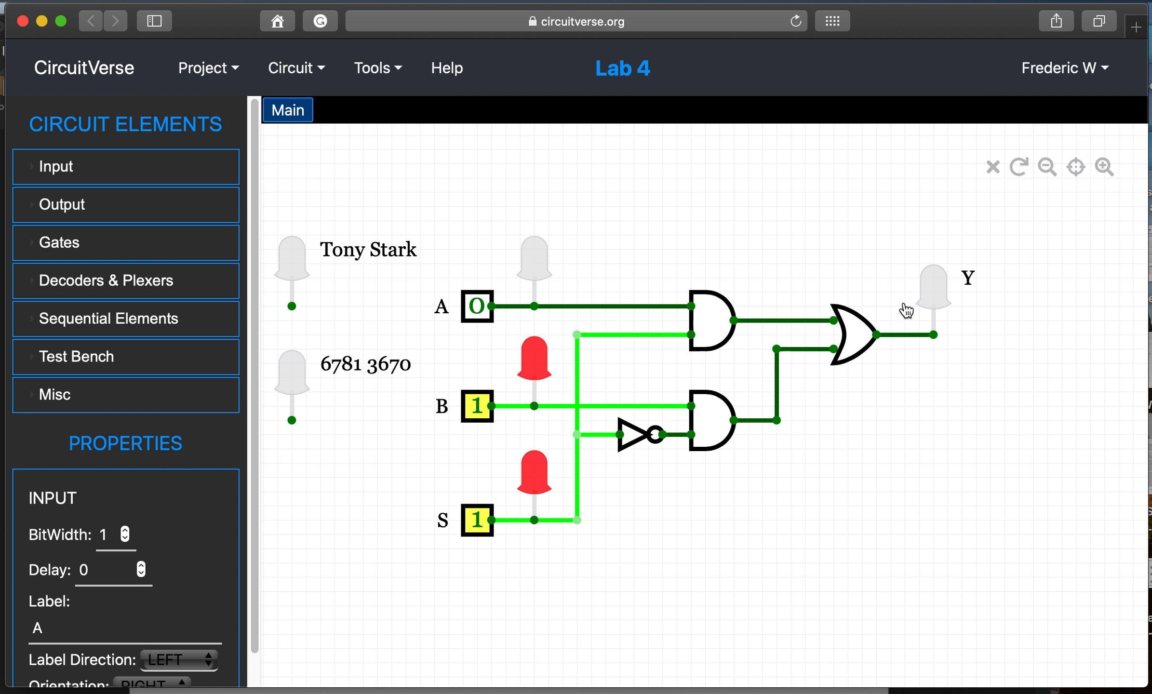
pyautogui.click(477, 311)
pyautogui.click(479, 313)
pyautogui.moveTo(275, 204); pyautogui.dragTo(1011, 559)
pyautogui.click(475, 406)
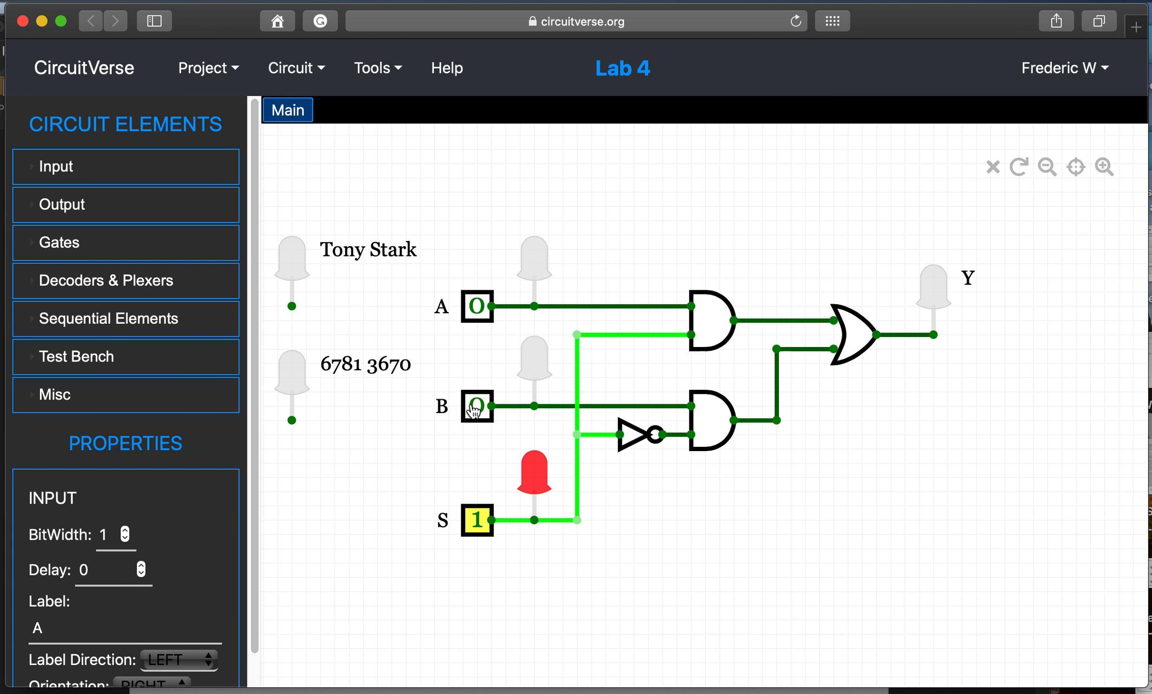
pyautogui.click(477, 315)
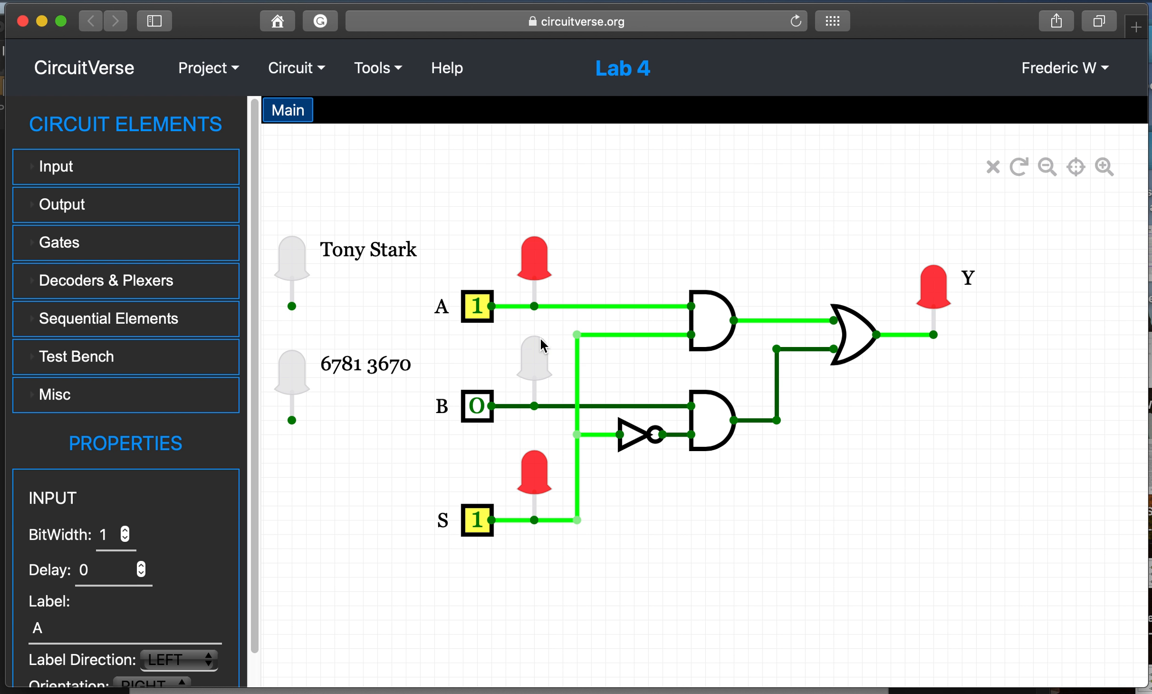
pyautogui.press('super+shift+4')
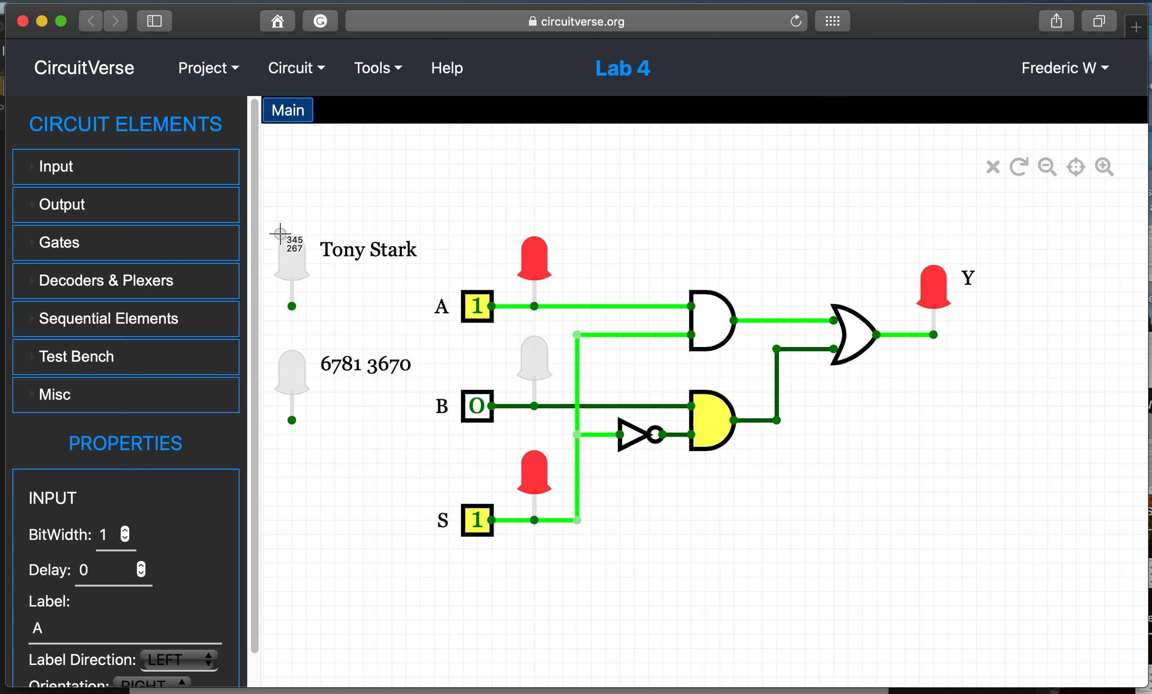
pyautogui.moveTo(266, 208); pyautogui.dragTo(1006, 570)
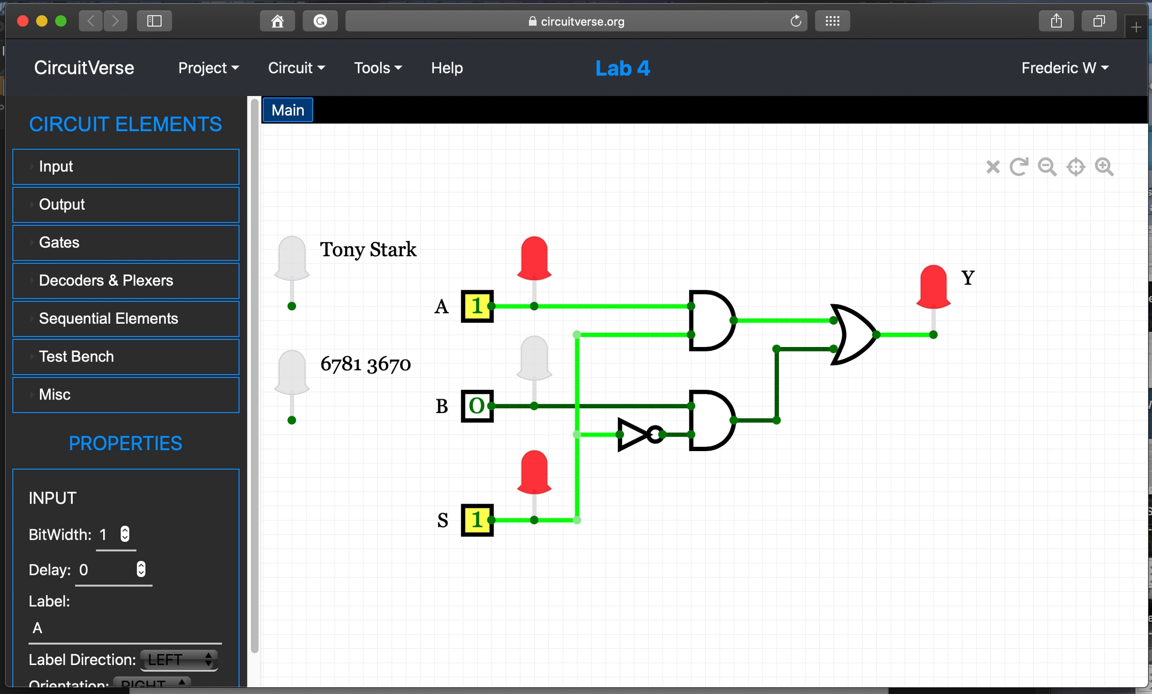
pyautogui.hotkey('ctrl', 'Up')
pyautogui.click(509, 363)
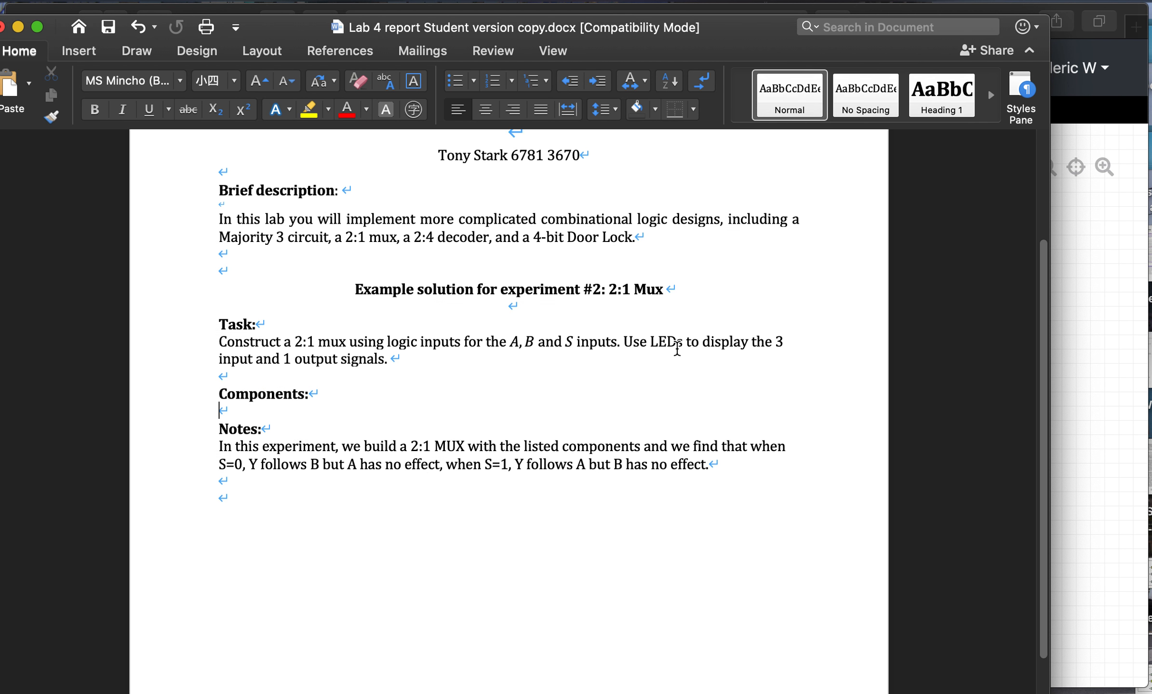
pyautogui.scroll(5, 677, 348)
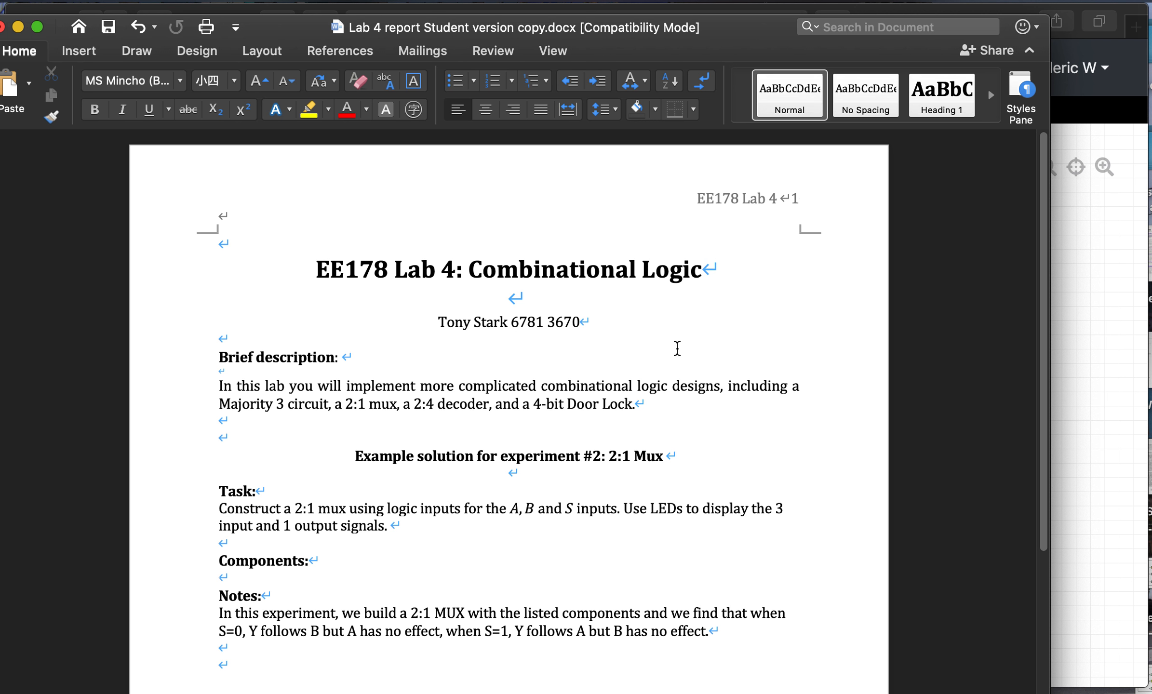
pyautogui.scroll(-2, 677, 348)
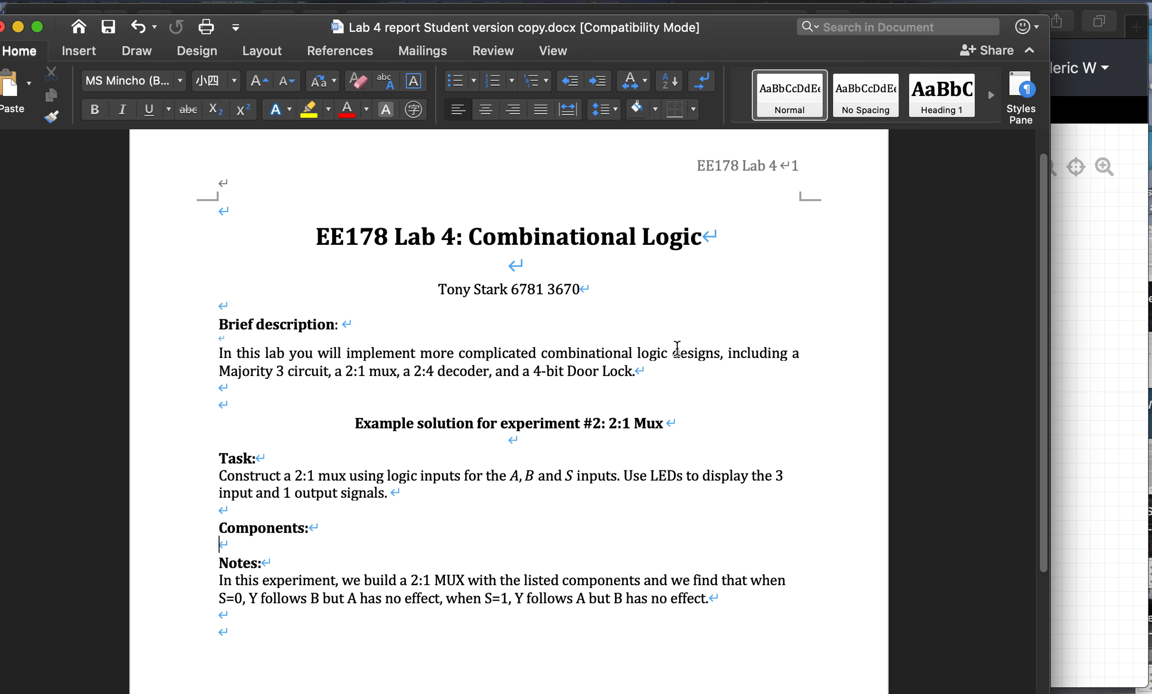
pyautogui.scroll(-6, 339, 369)
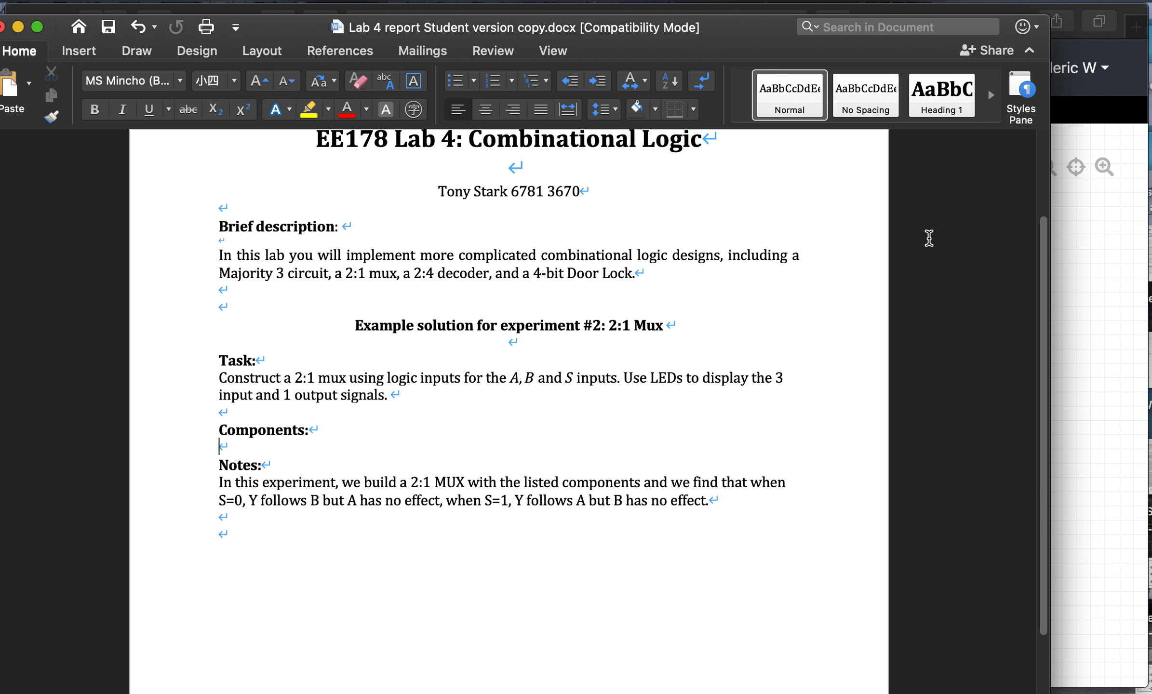
pyautogui.click(1101, 228)
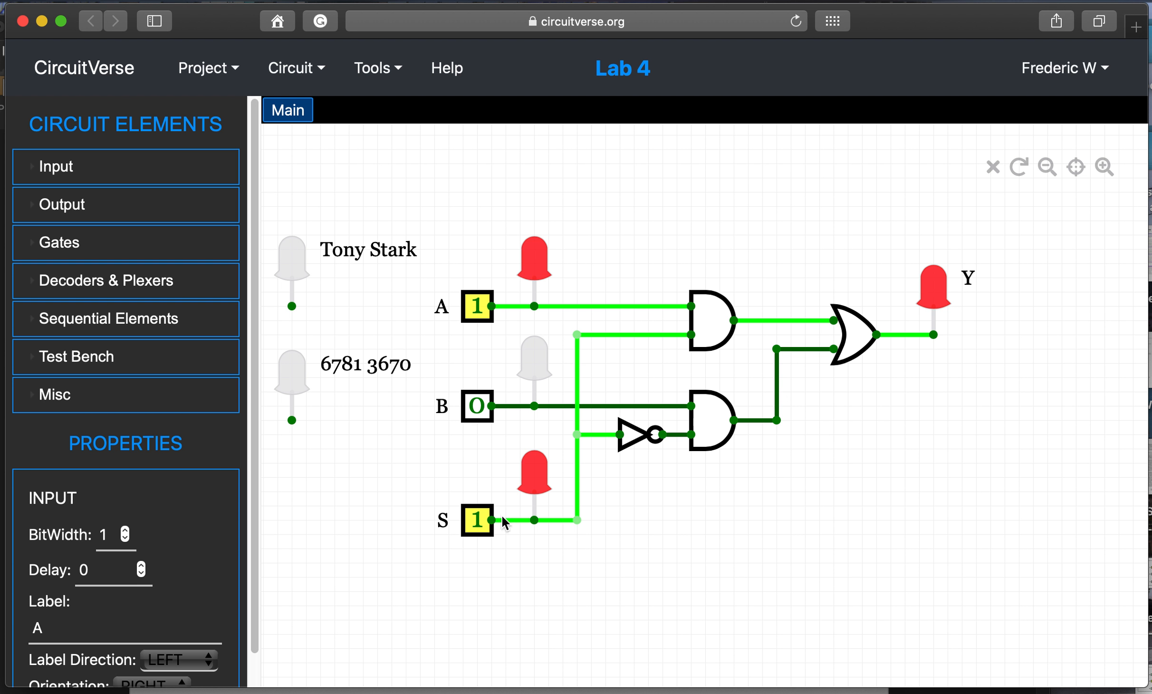
pyautogui.hotkey('ctrl', 'Up')
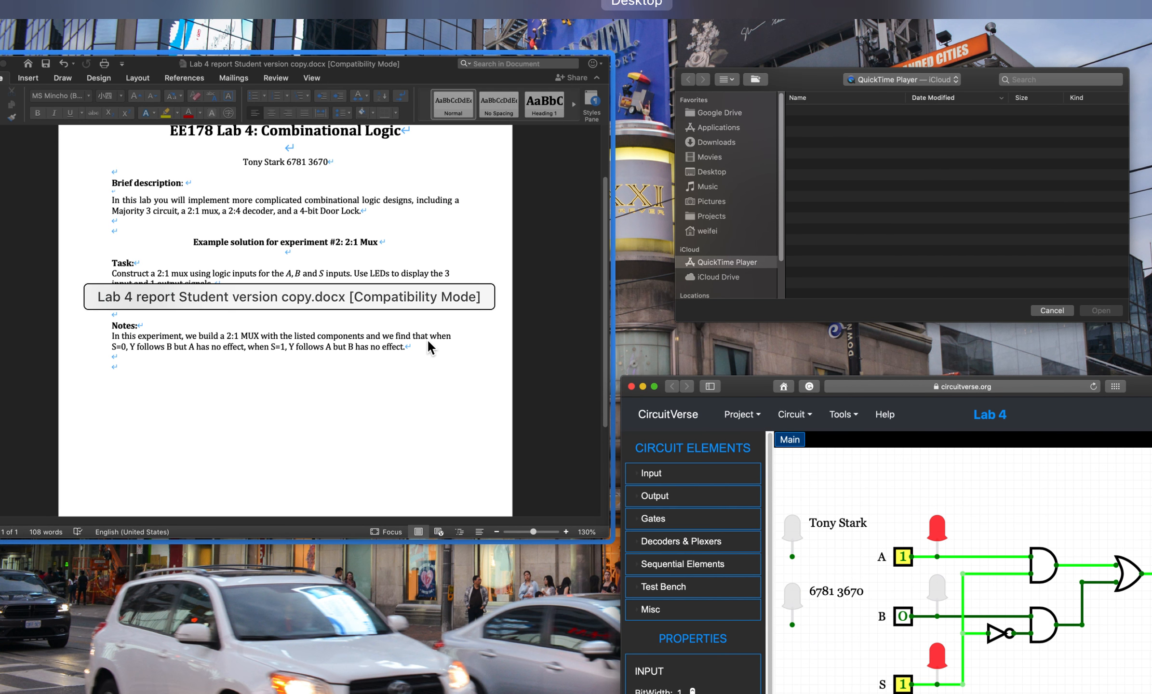
pyautogui.click(427, 339)
# - Type a five-item numbered list: Logic inputs, LEDs, AND gates, NOT gate, OR gate
pyautogui.press('Return')
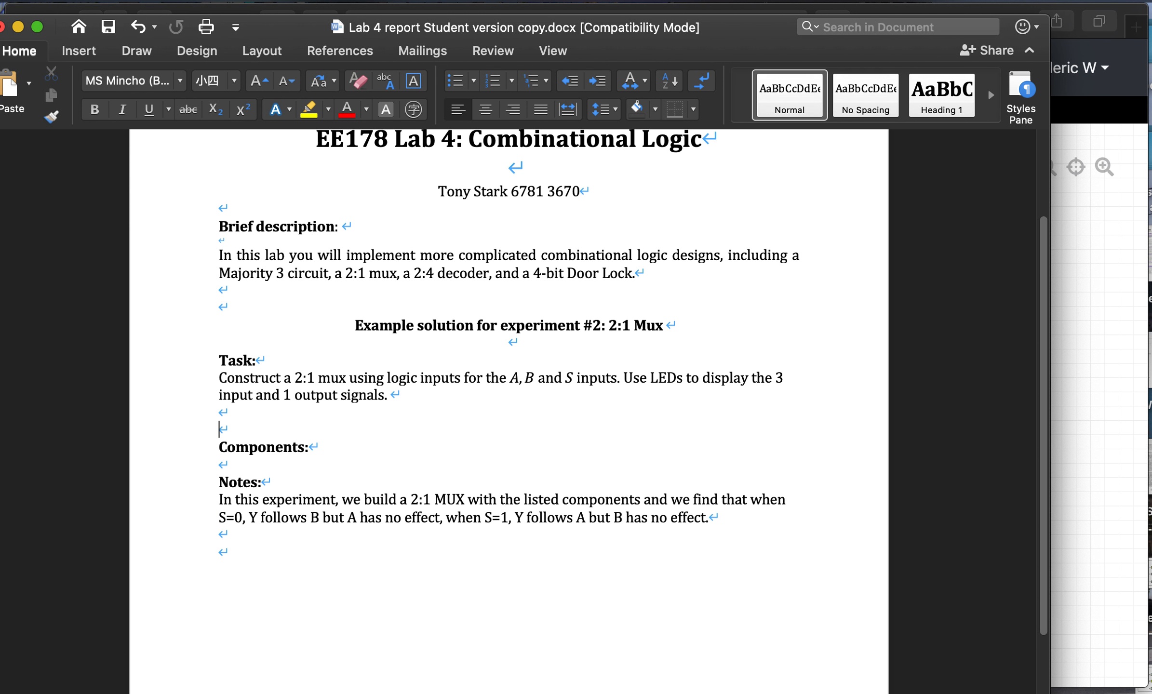
pyautogui.write('1. Log')
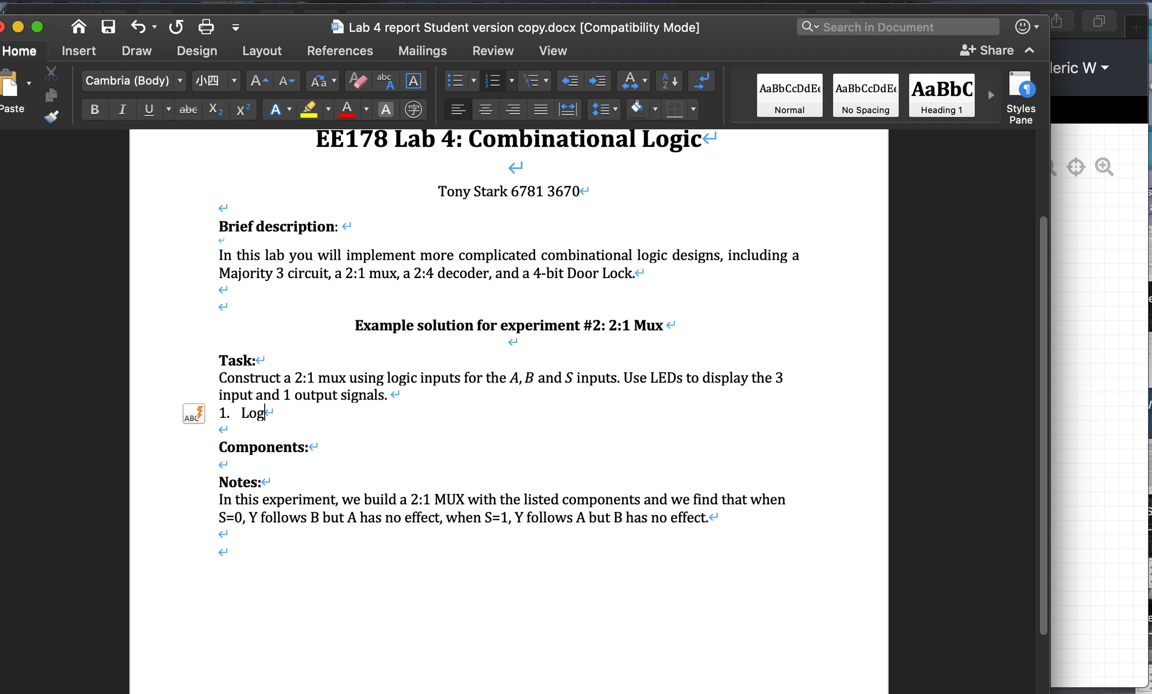
pyautogui.write('ic inputs')
pyautogui.press('Return')
pyautogui.write('L')
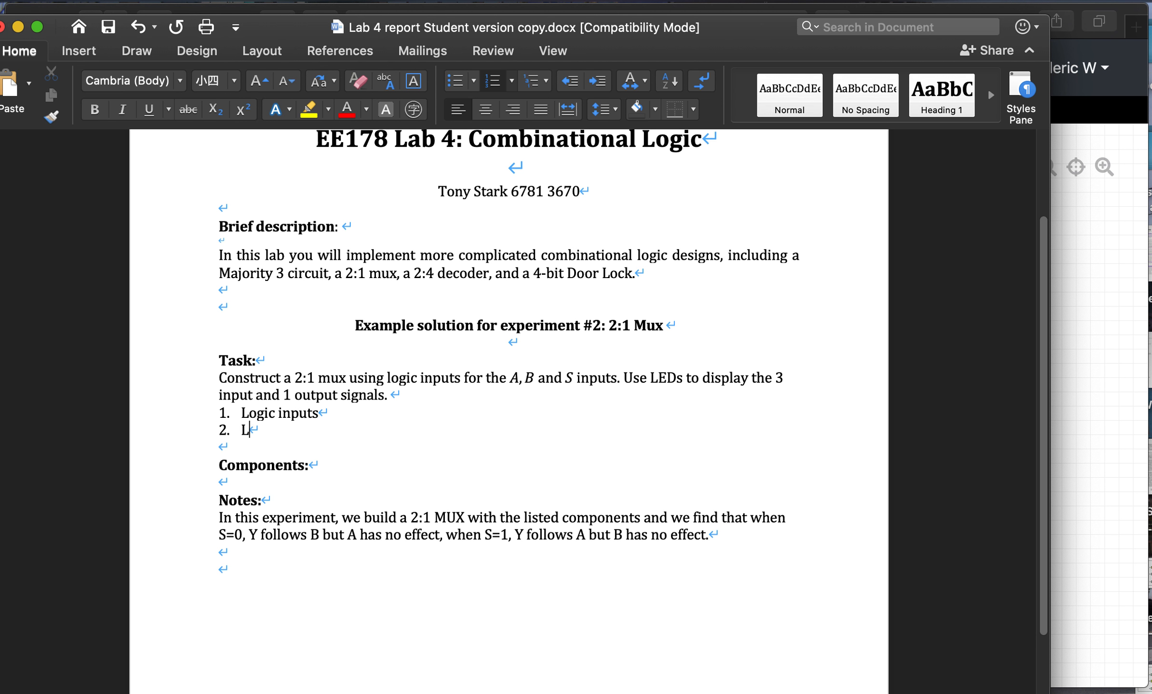
pyautogui.write('EDs')
pyautogui.press('Return')
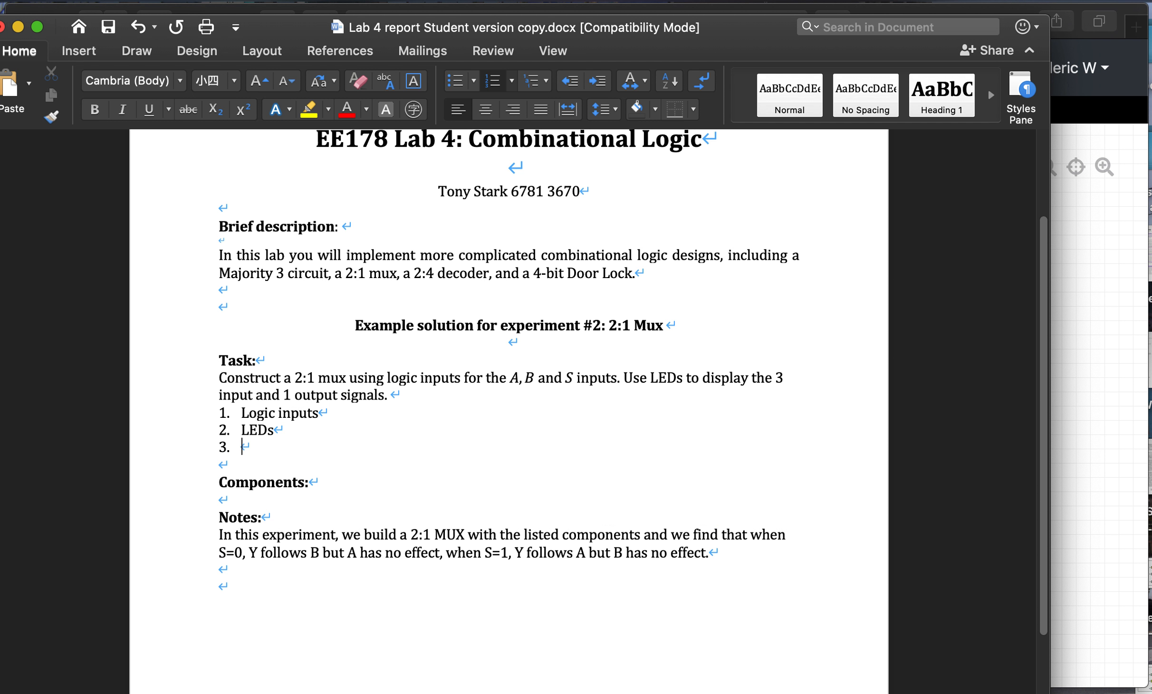
pyautogui.write('An')
pyautogui.write('N')
pyautogui.write('D gates')
pyautogui.press('Return')
pyautogui.write('No')
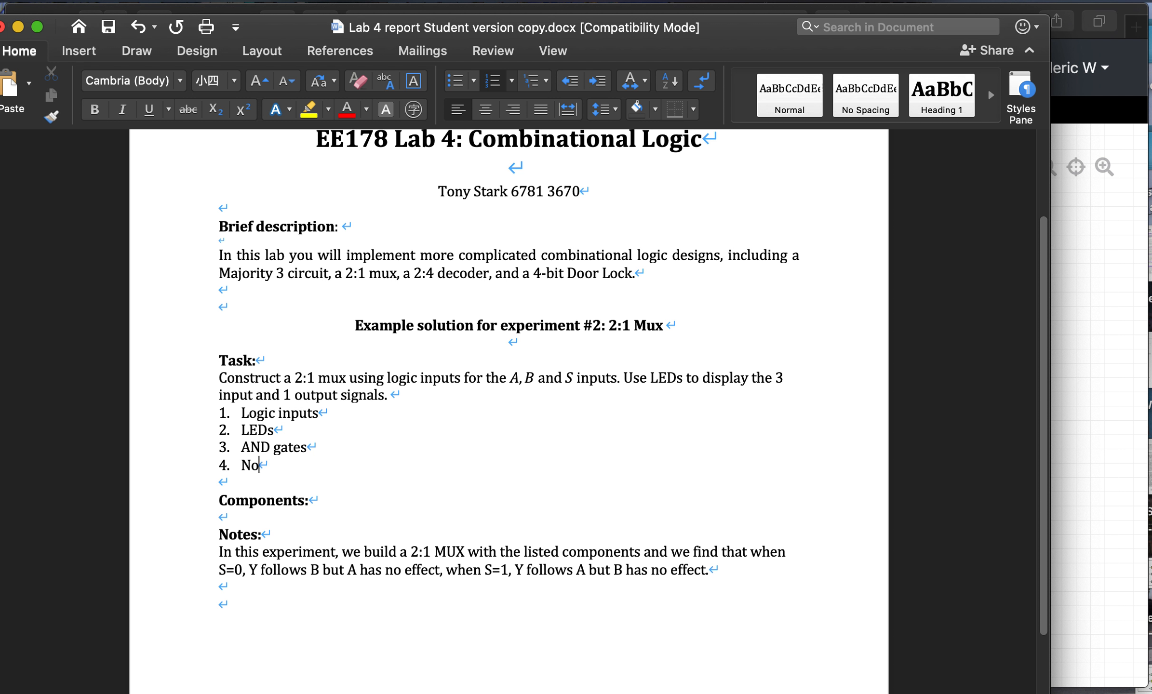
pyautogui.write('t')
pyautogui.press('BackSpace')
pyautogui.press('BackSpace')
pyautogui.write('OT gate')
pyautogui.press('Return')
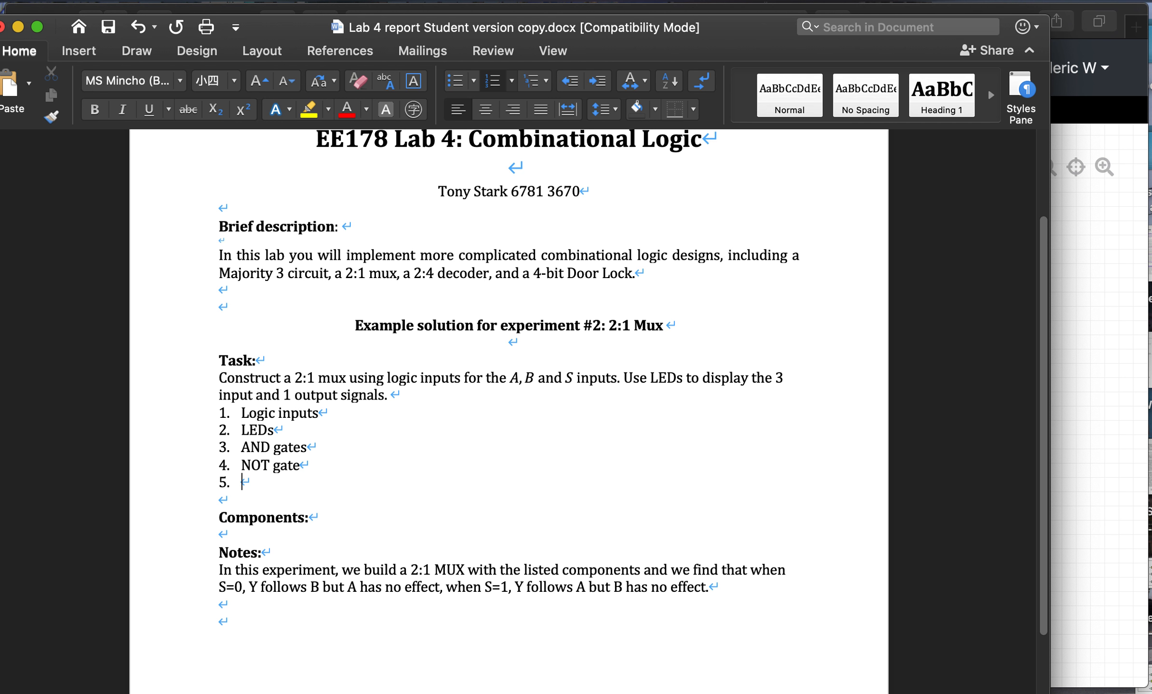
pyautogui.write('OR')
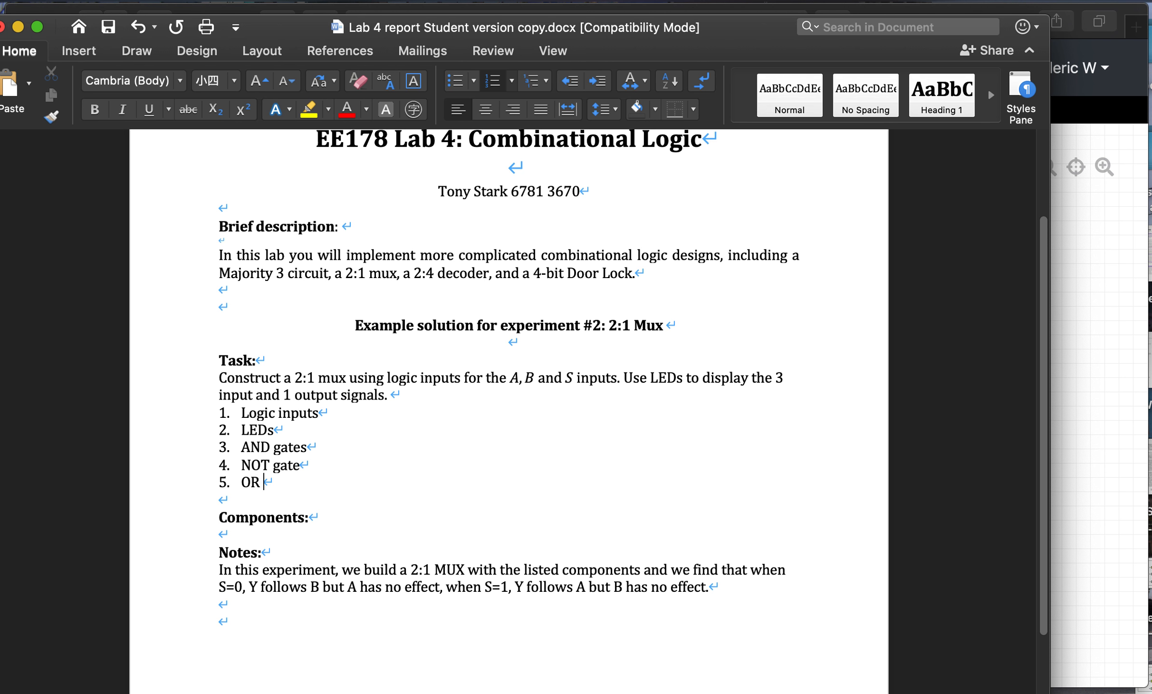
pyautogui.write(' gate')
# - Put the insertion point after the Notes: heading in the Word report
pyautogui.hotkey('ctrl', 'Up')
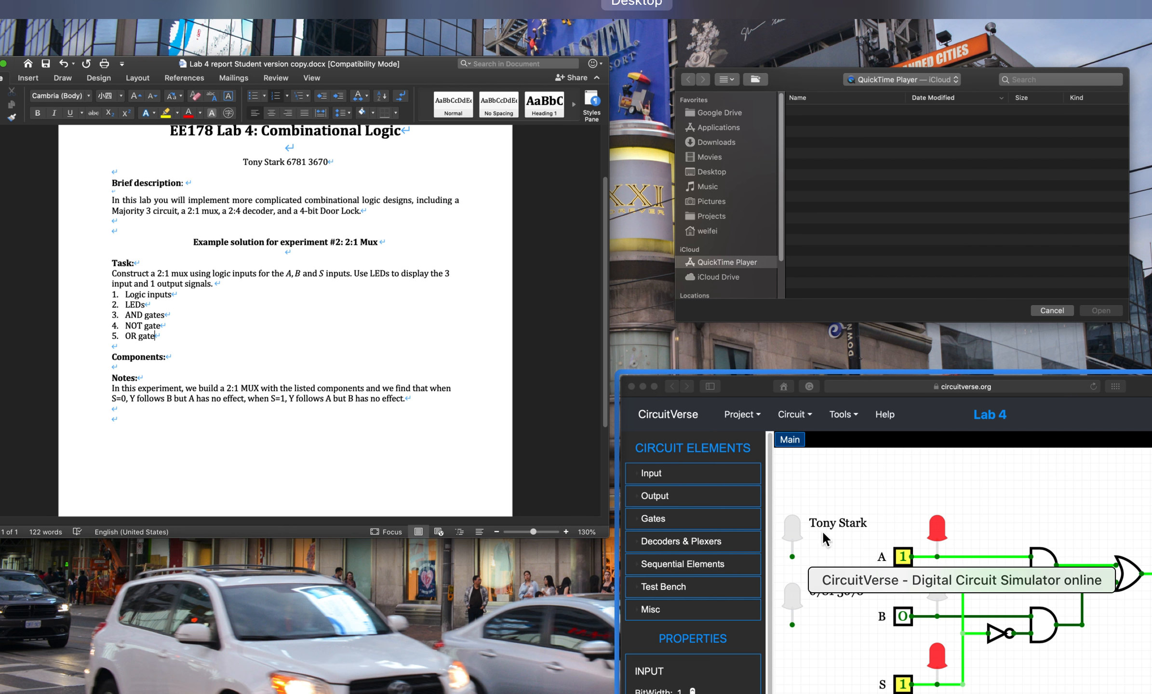
pyautogui.click(211, 346)
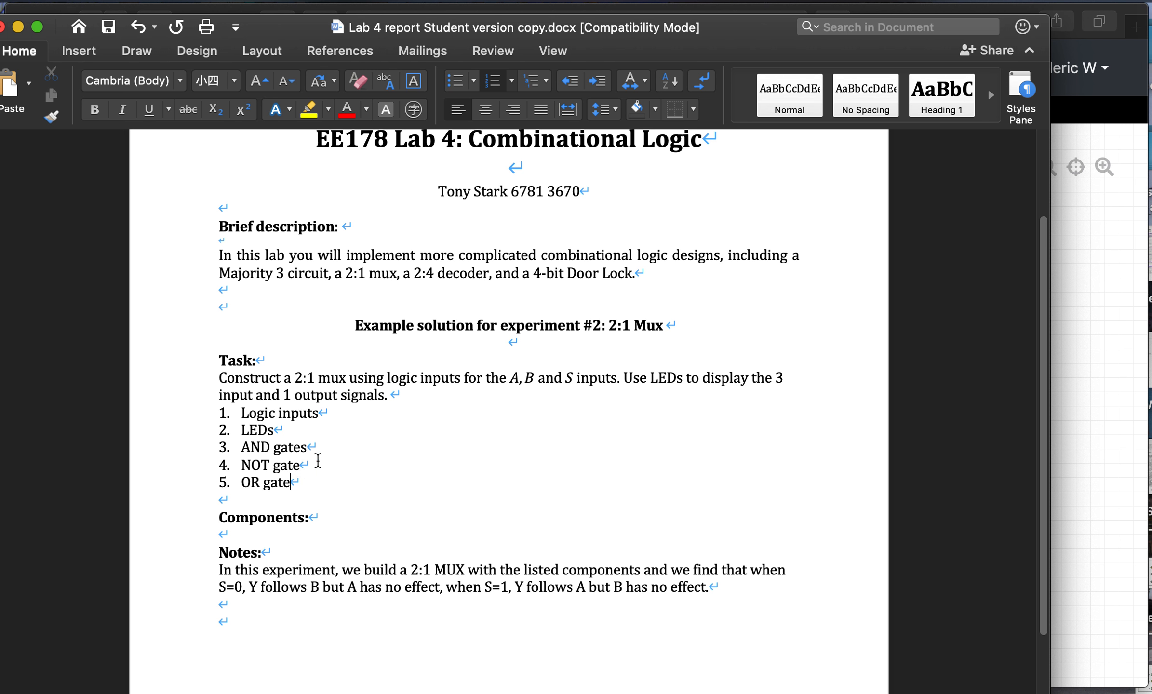
pyautogui.scroll(-1, 409, 455)
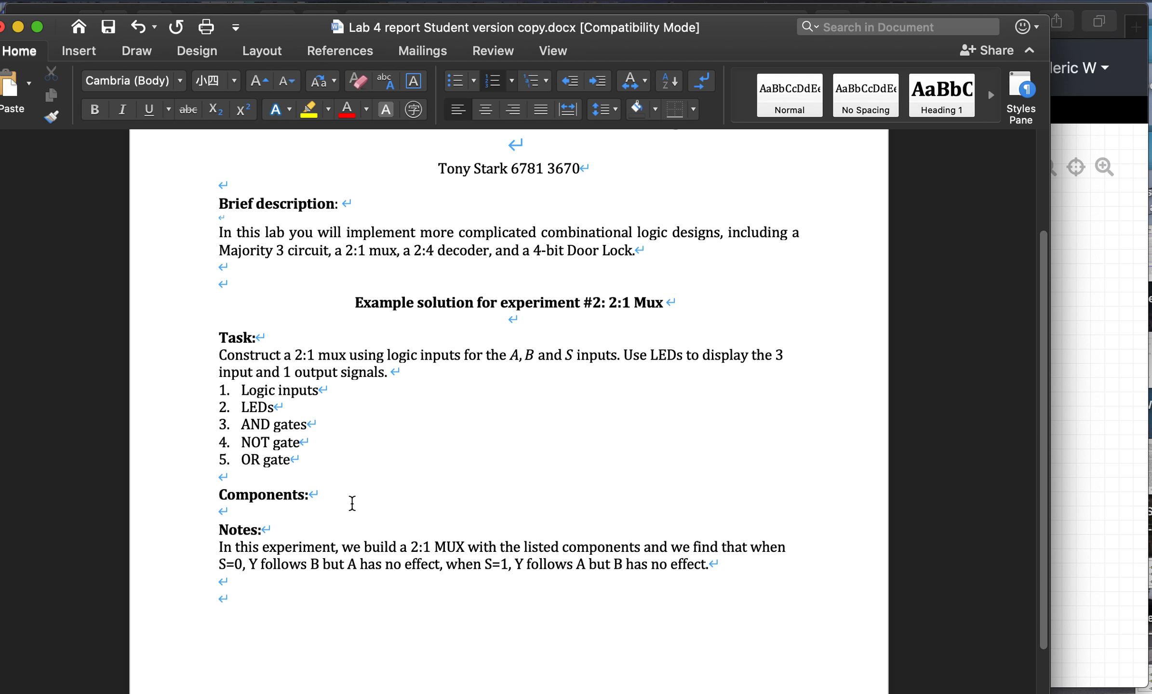
pyautogui.click(317, 521)
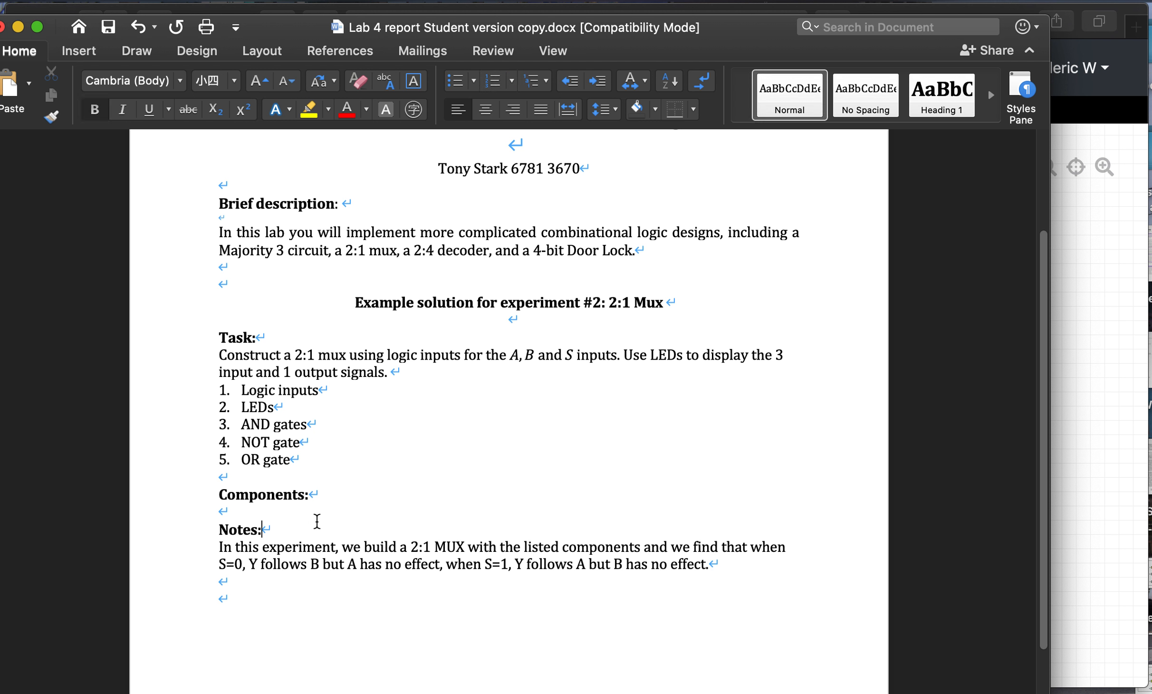
# - Drag the five component list items below 'Components:' and place the cursor in the last empty paragraph
pyautogui.moveTo(345, 457); pyautogui.dragTo(205, 396)
pyautogui.moveTo(274, 401); pyautogui.dragTo(226, 510)
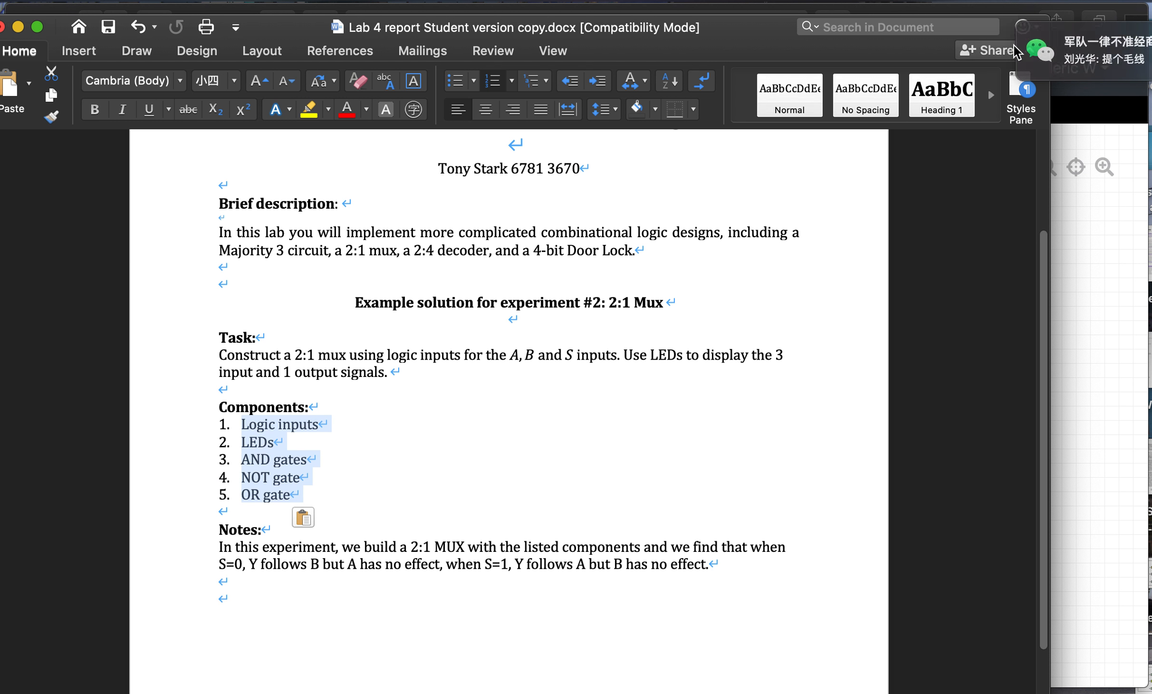
pyautogui.click(241, 522)
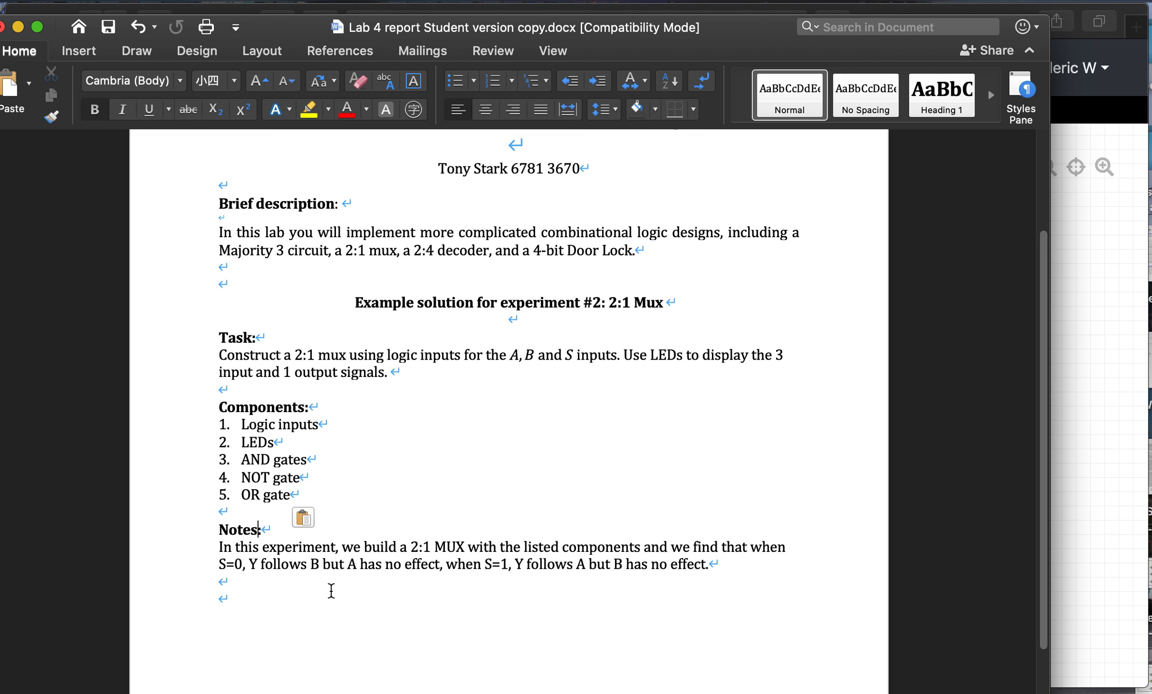
pyautogui.scroll(-5, 349, 568)
pyautogui.click(350, 570)
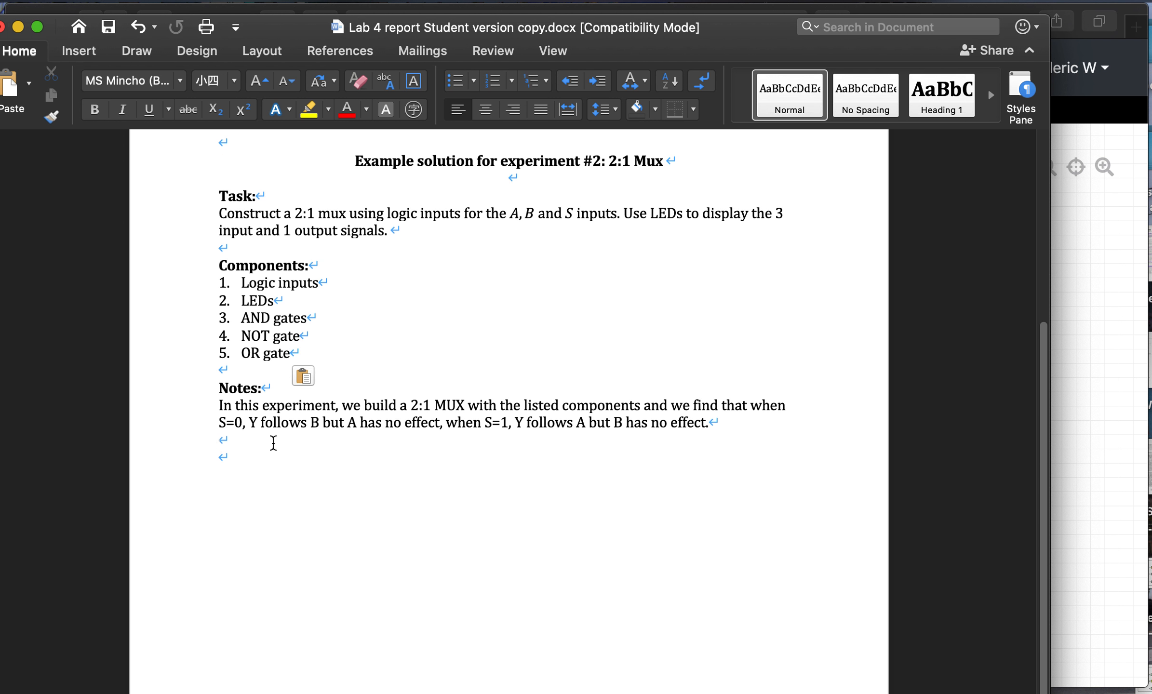
pyautogui.scroll(-2, 273, 442)
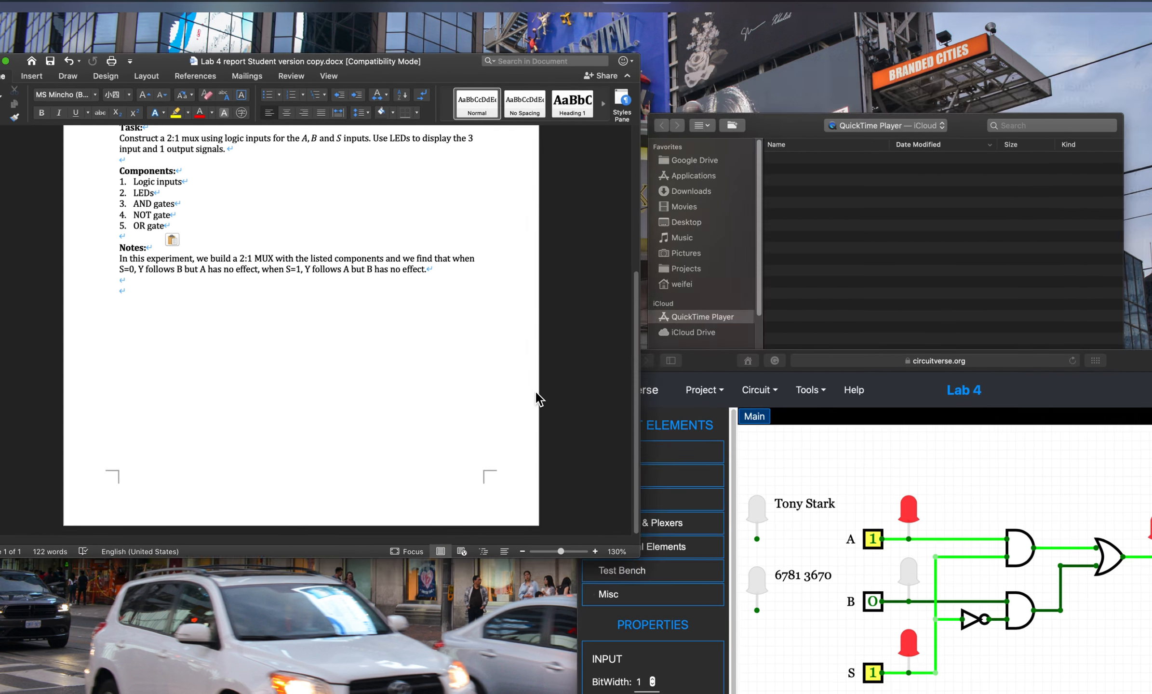
# - Leave Mission Control, peek at the desktop, then minimize the CircuitVerse Safari window
pyautogui.click(535, 392)
pyautogui.press('F11')
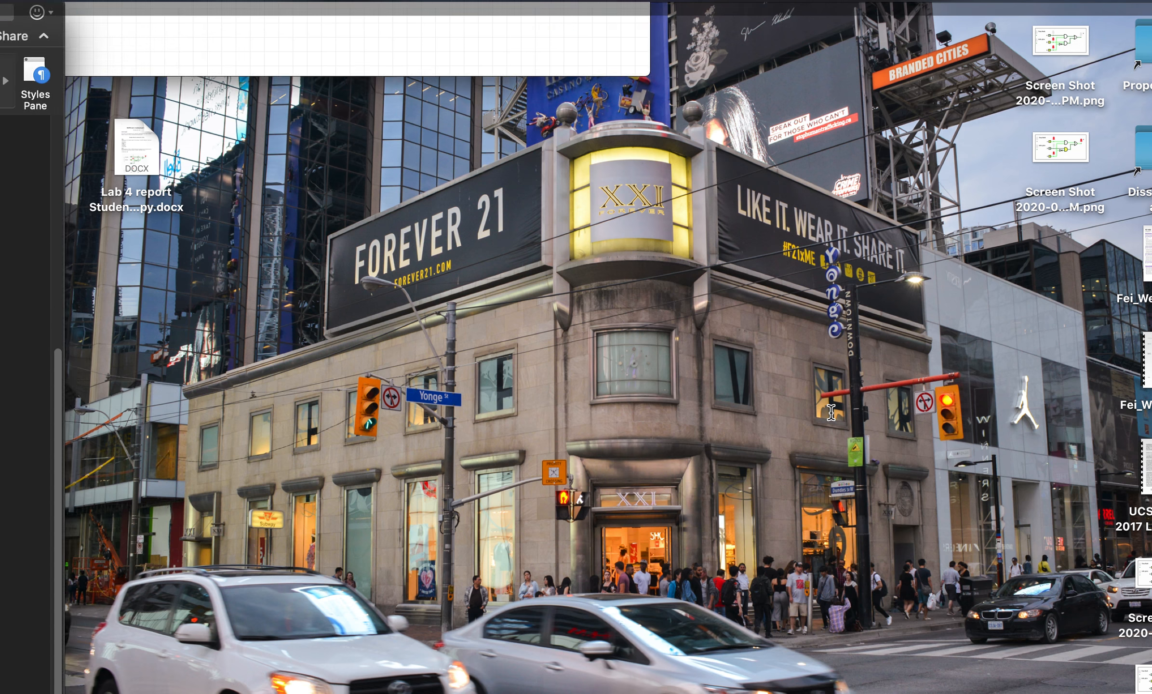
pyautogui.press('F11')
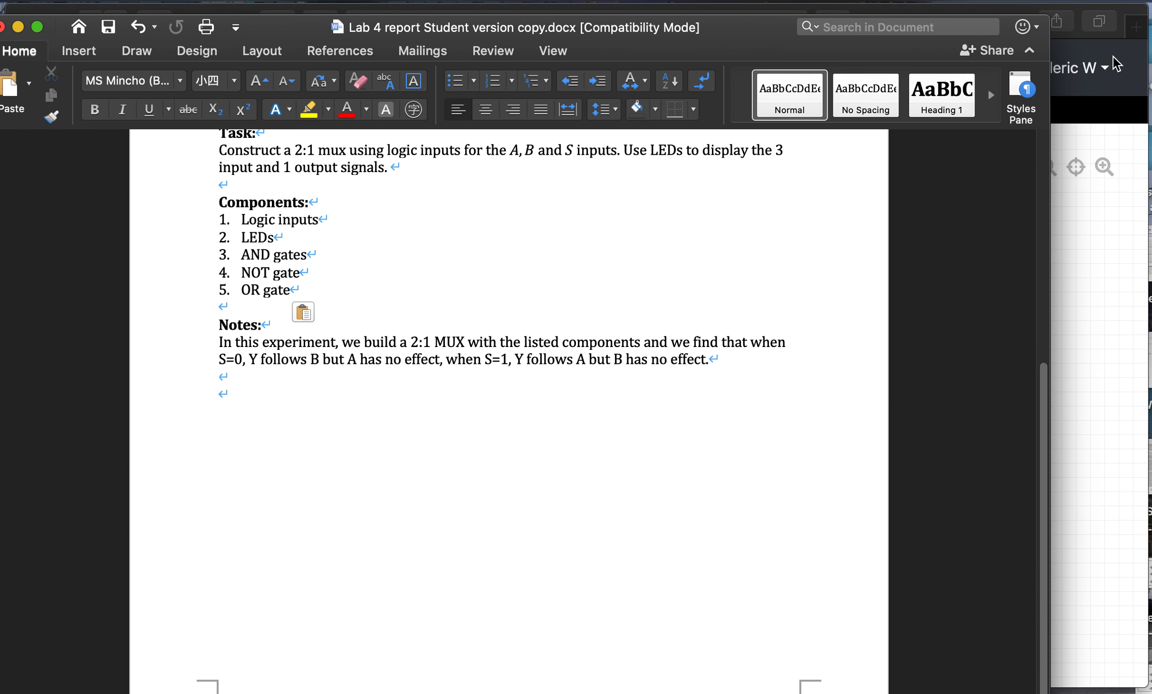
pyautogui.click(1116, 63)
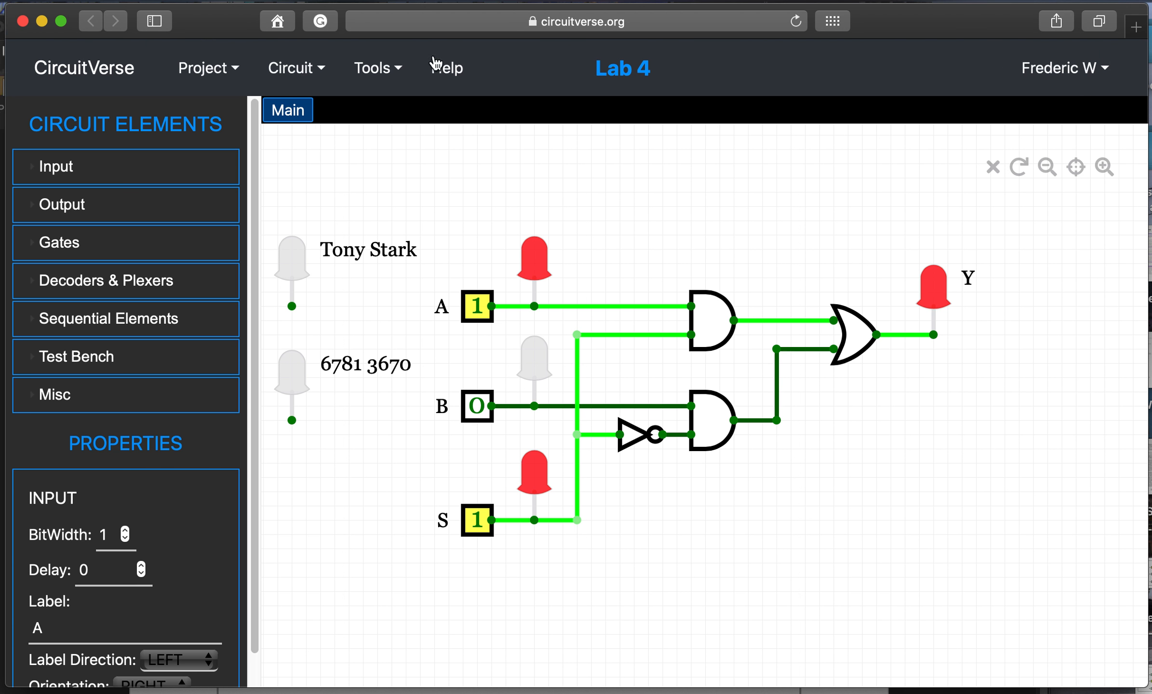
pyautogui.click(43, 24)
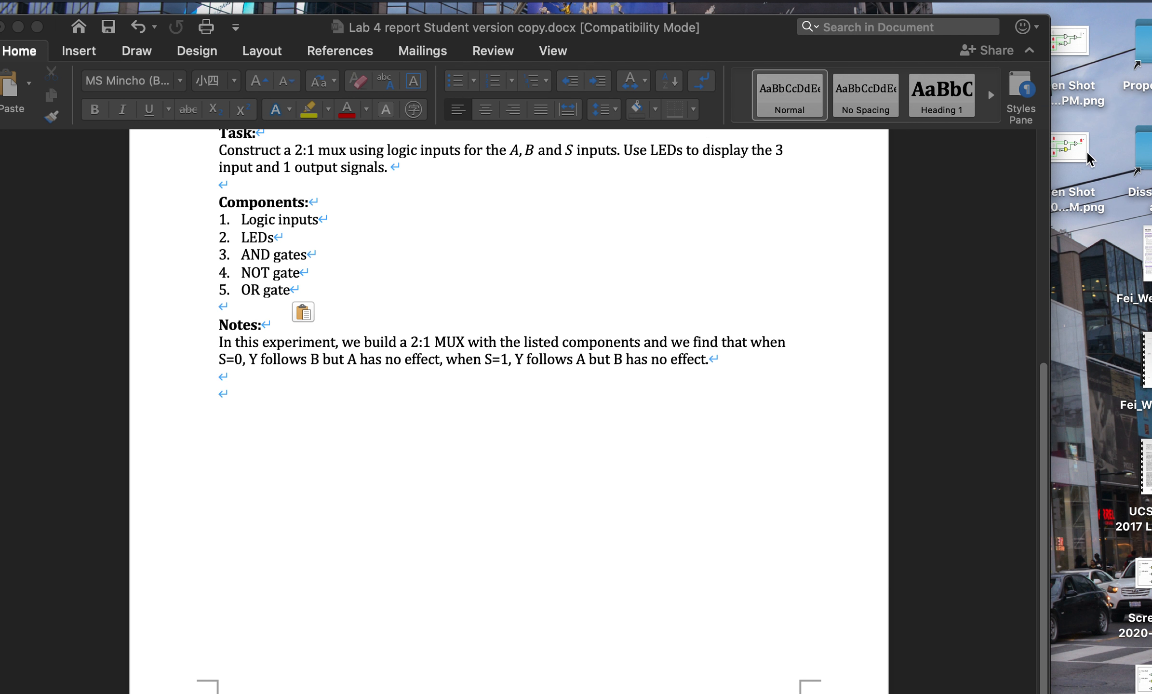
# - Drag the Screen Shot PNGs of the S=0 and S=1 circuits from the desktop below the Notes paragraph
pyautogui.moveTo(1138, 573); pyautogui.dragTo(652, 480)
pyautogui.moveTo(1144, 679); pyautogui.dragTo(818, 644)
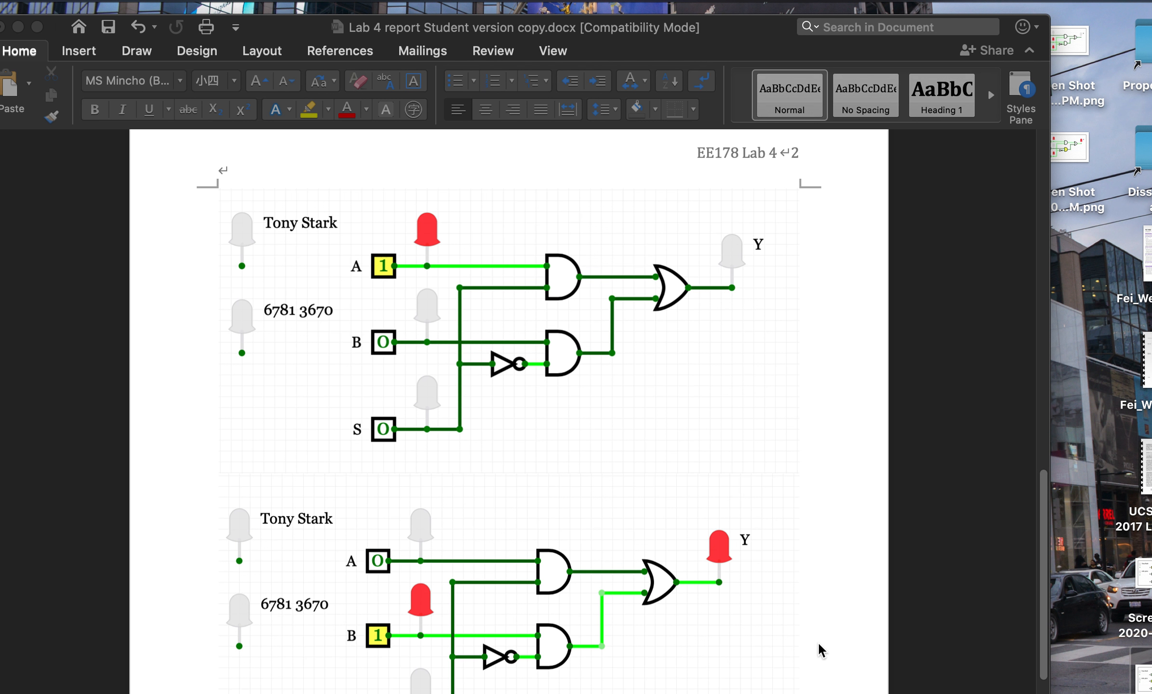
pyautogui.moveTo(1071, 42); pyautogui.dragTo(916, 377)
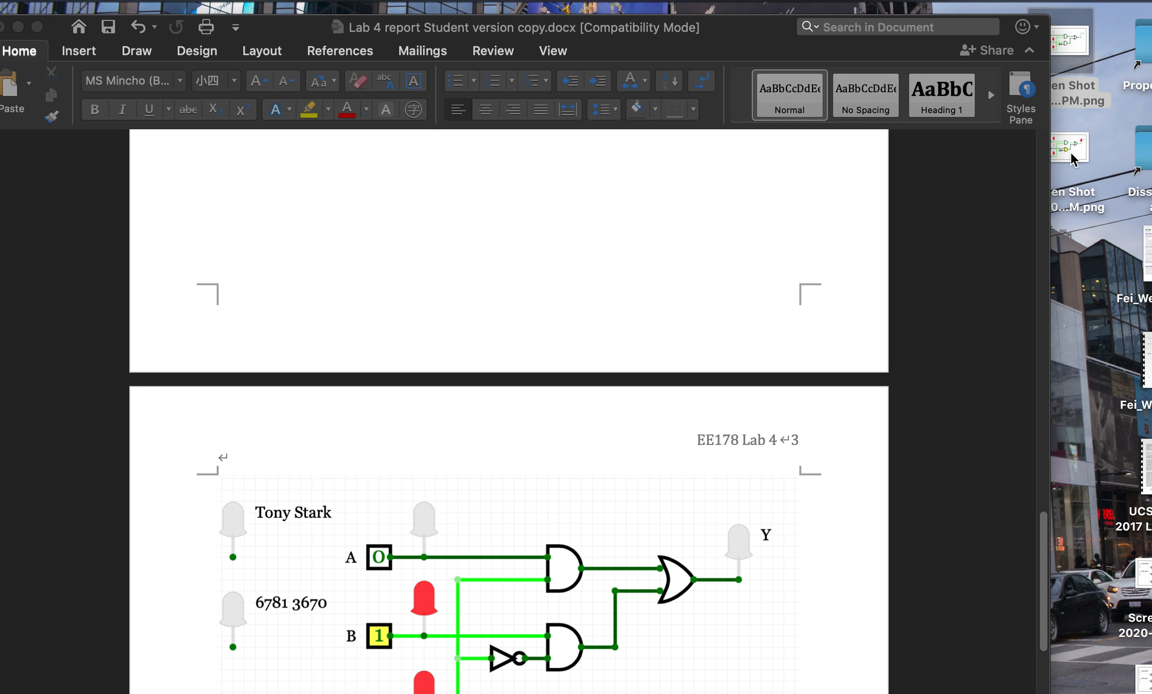
pyautogui.moveTo(1071, 165); pyautogui.dragTo(1066, 212)
pyautogui.moveTo(1067, 139); pyautogui.dragTo(821, 653)
pyautogui.scroll(10, 738, 540)
pyautogui.scroll(-10, 734, 540)
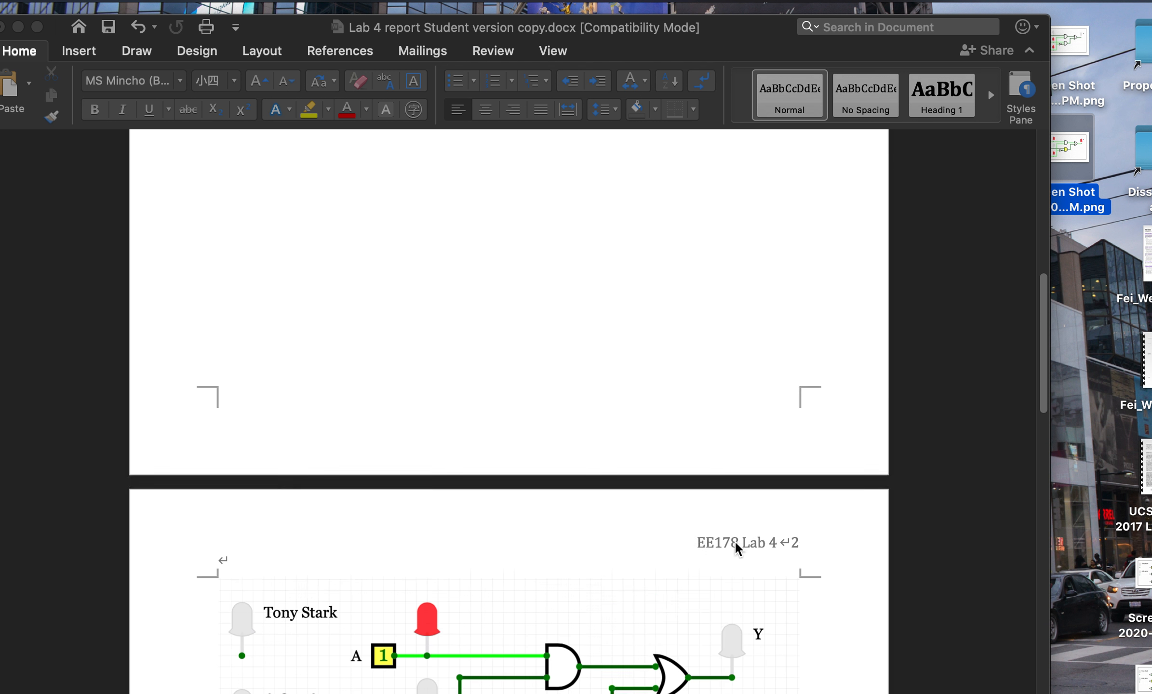
pyautogui.scroll(2, 734, 540)
pyautogui.scroll(-10, 735, 540)
pyautogui.scroll(5, 735, 541)
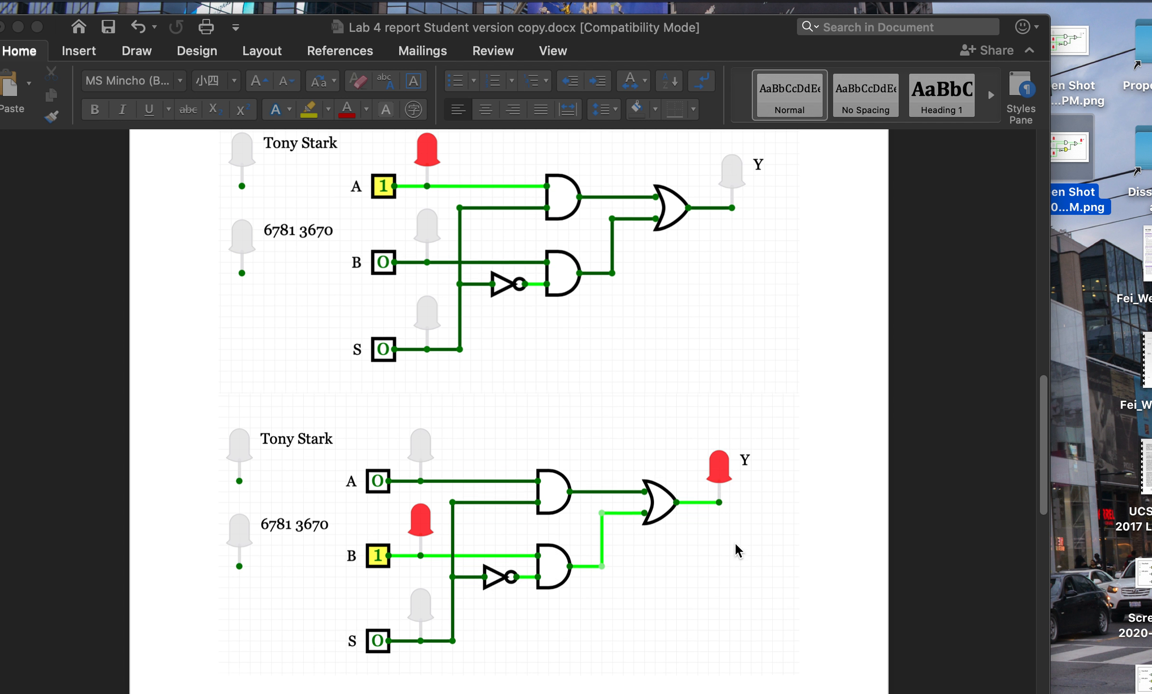
pyautogui.click(565, 289)
# - Shrink both circuit pictures on page 2 to about 12.3 cm wide
pyautogui.click(561, 399)
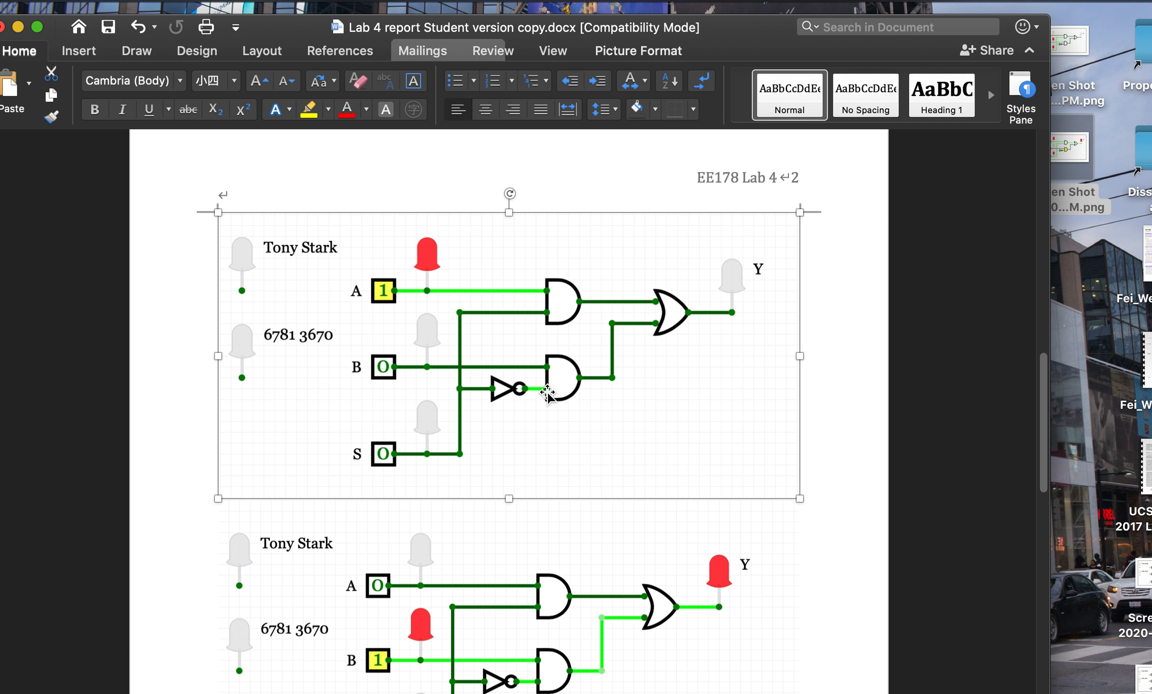
pyautogui.moveTo(796, 501); pyautogui.dragTo(681, 437)
pyautogui.moveTo(679, 436); pyautogui.dragTo(675, 435)
pyautogui.click(660, 559)
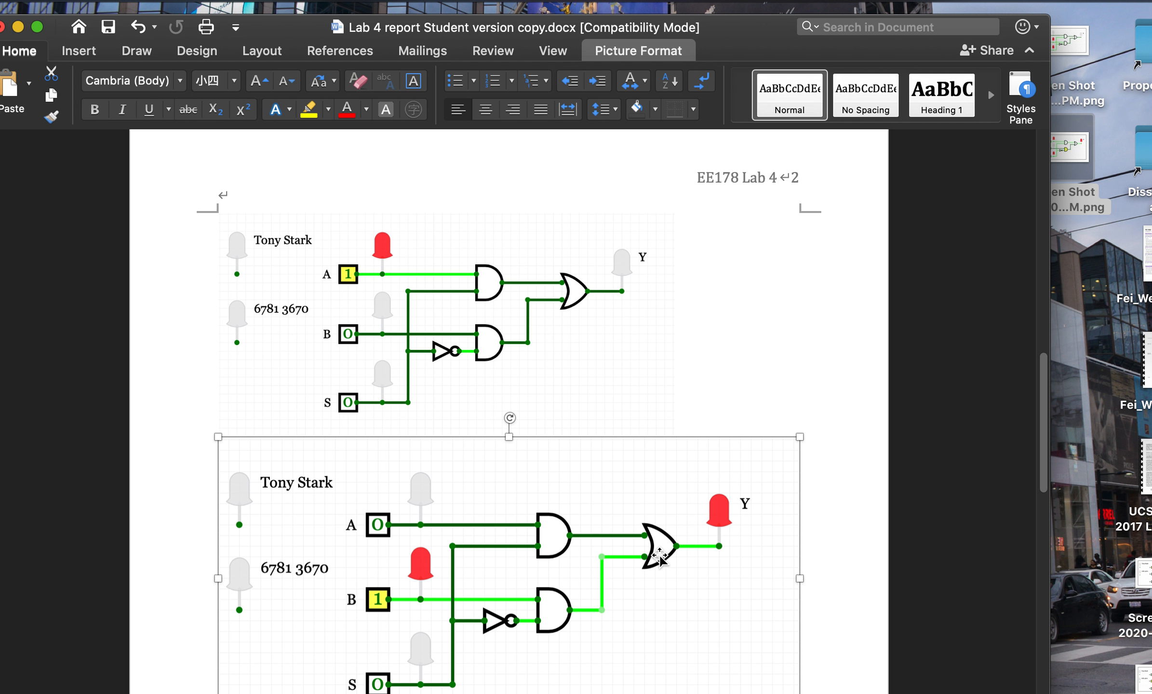
pyautogui.click(606, 390)
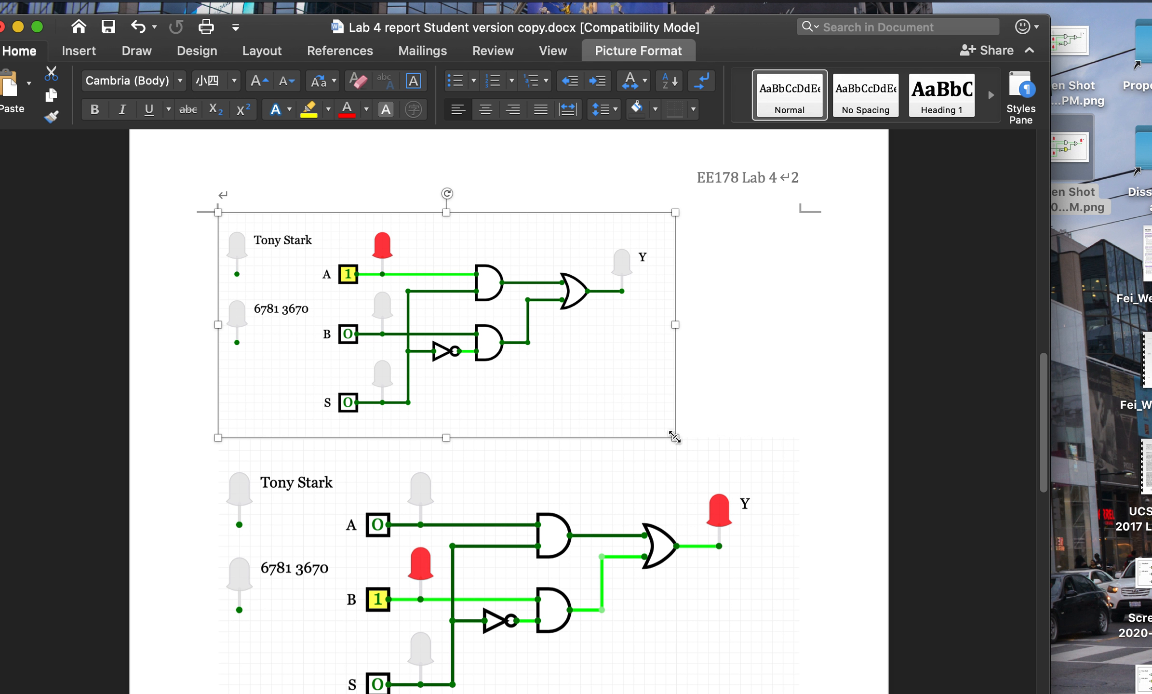
pyautogui.moveTo(674, 437); pyautogui.dragTo(620, 418)
pyautogui.click(753, 479)
pyautogui.moveTo(802, 421); pyautogui.dragTo(616, 497)
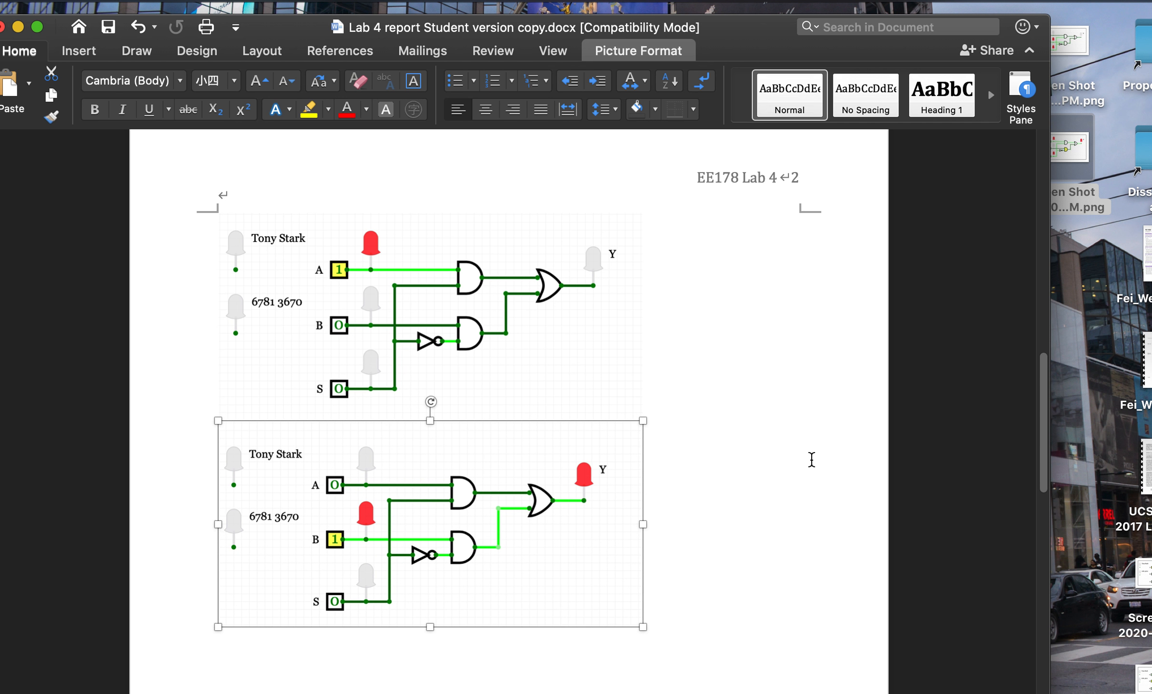
# - Shrink the two circuit pictures on the next page to a similar width
pyautogui.scroll(-20, 810, 460)
pyautogui.click(664, 288)
pyautogui.moveTo(800, 311); pyautogui.dragTo(612, 236)
pyautogui.click(771, 442)
pyautogui.moveTo(801, 334); pyautogui.dragTo(571, 400)
# - Finish shrinking the last circuit screenshot and insert an empty line below the Notes paragraph
pyautogui.click(839, 367)
pyautogui.scroll(15, 839, 367)
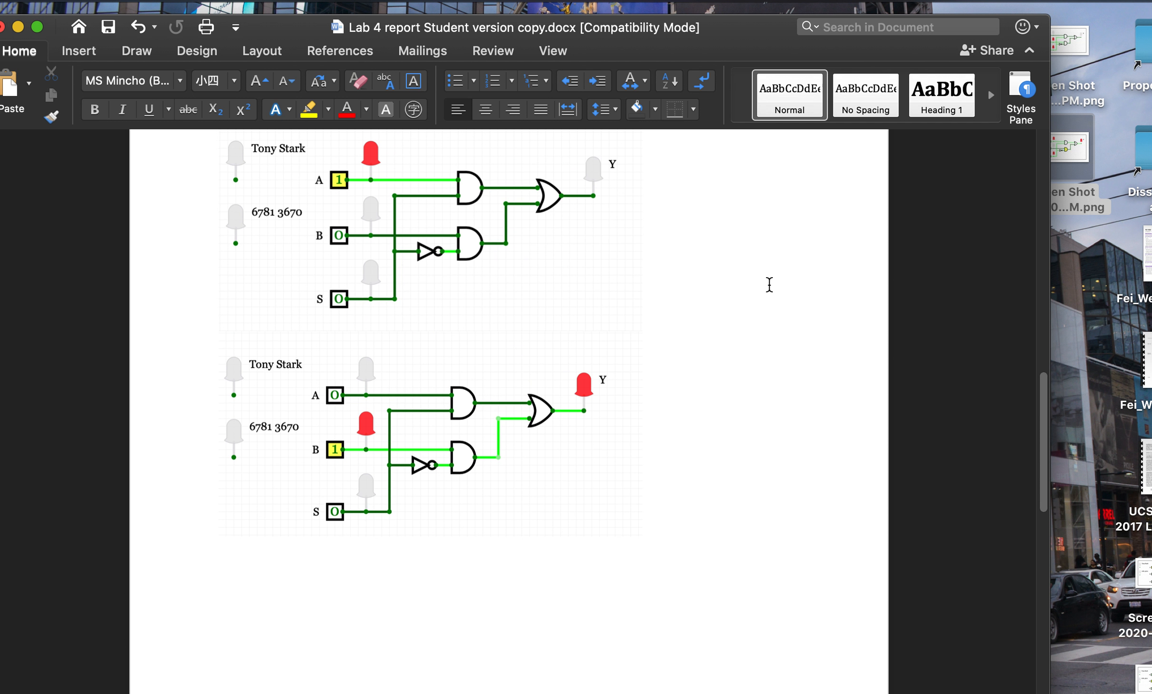
pyautogui.scroll(5, 769, 284)
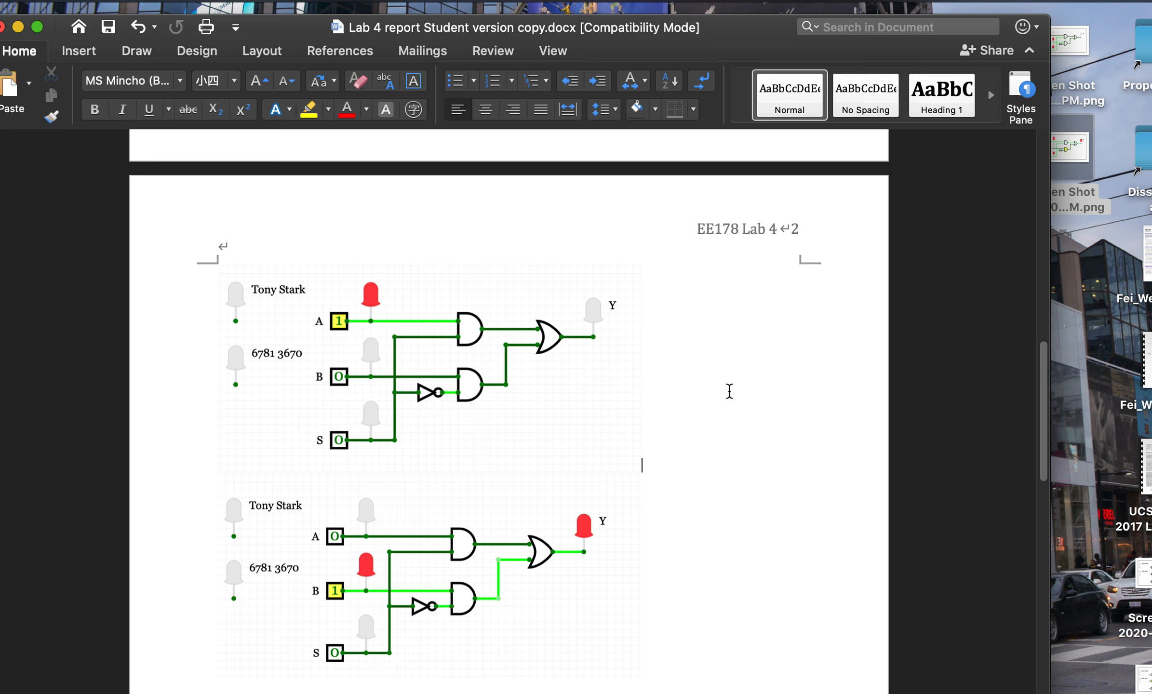
pyautogui.scroll(10, 743, 386)
pyautogui.press('Return')
pyautogui.scroll(-10, 381, 214)
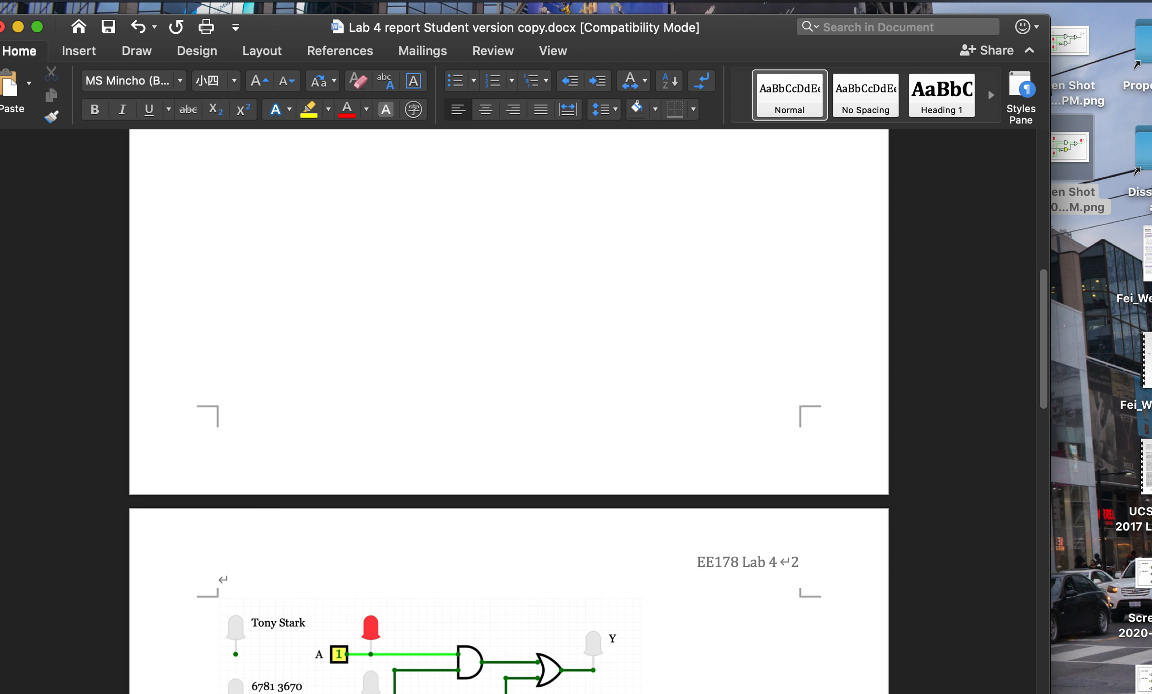
pyautogui.scroll(10, 381, 214)
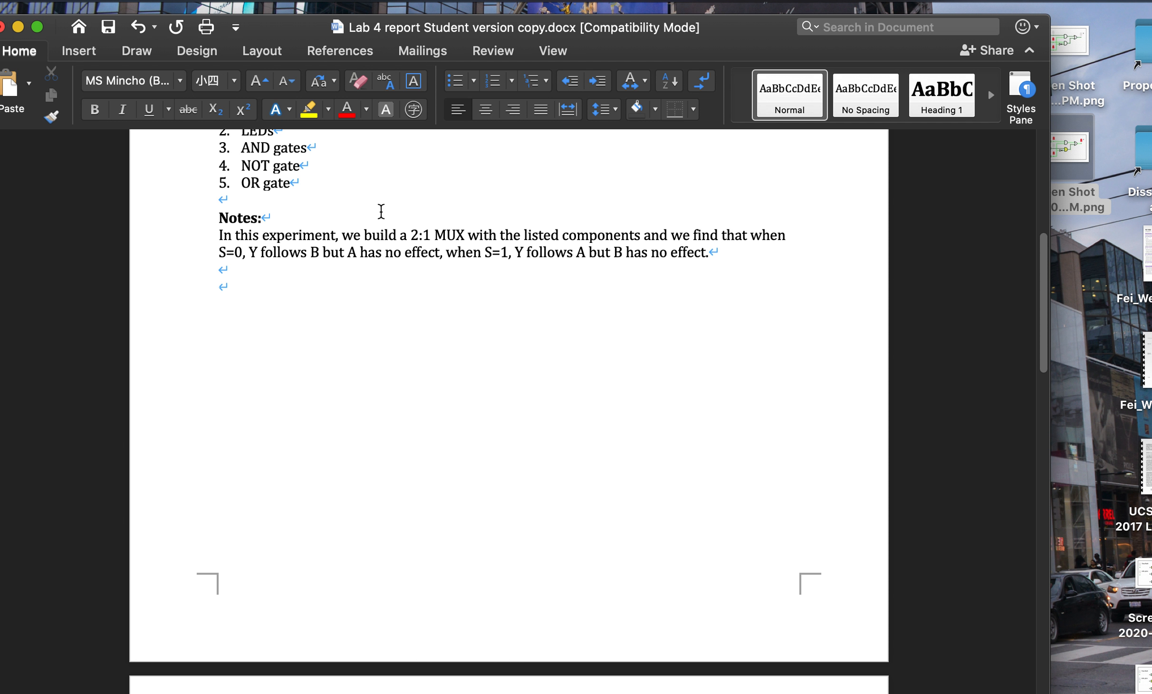
pyautogui.scroll(10, 320, 284)
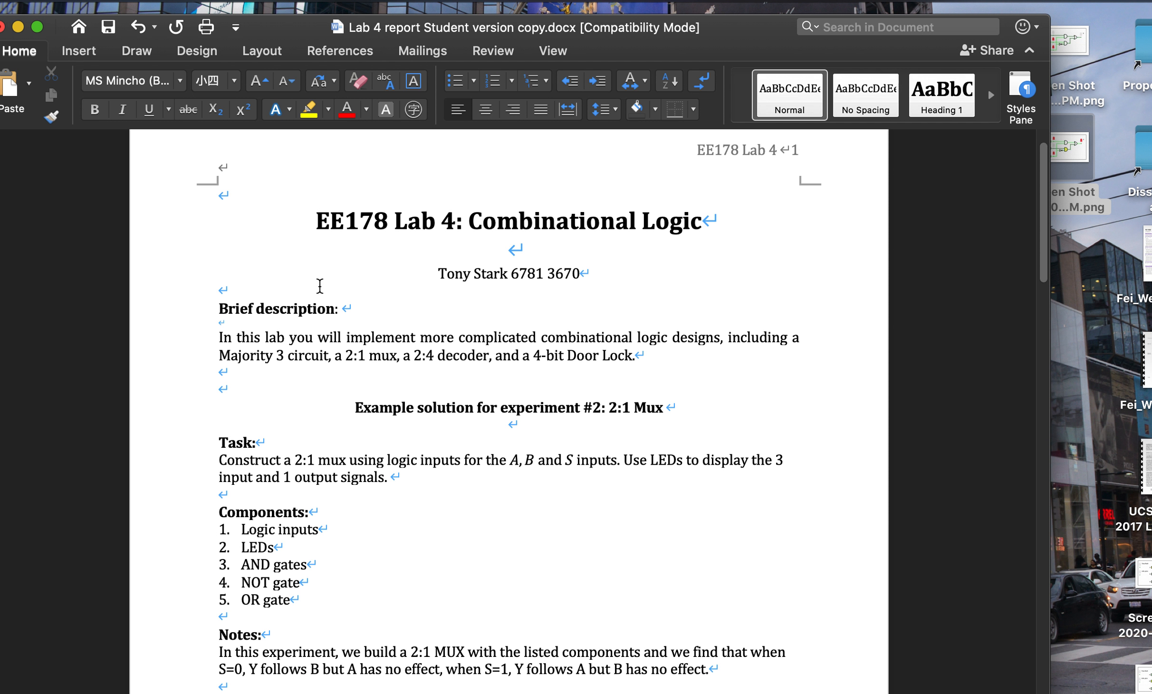
pyautogui.scroll(-1, 390, 483)
pyautogui.scroll(-5, 256, 581)
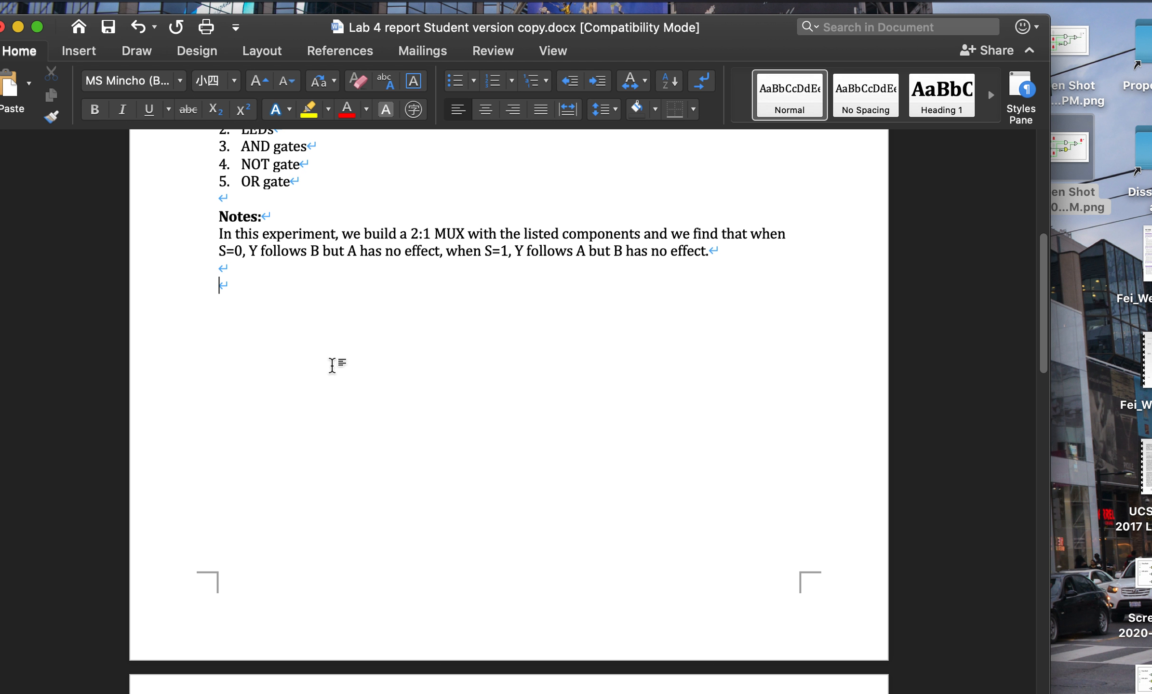
# - Type the caption "(1) S=0, then Y=B" above the first circuit screenshot
pyautogui.write('(1)')
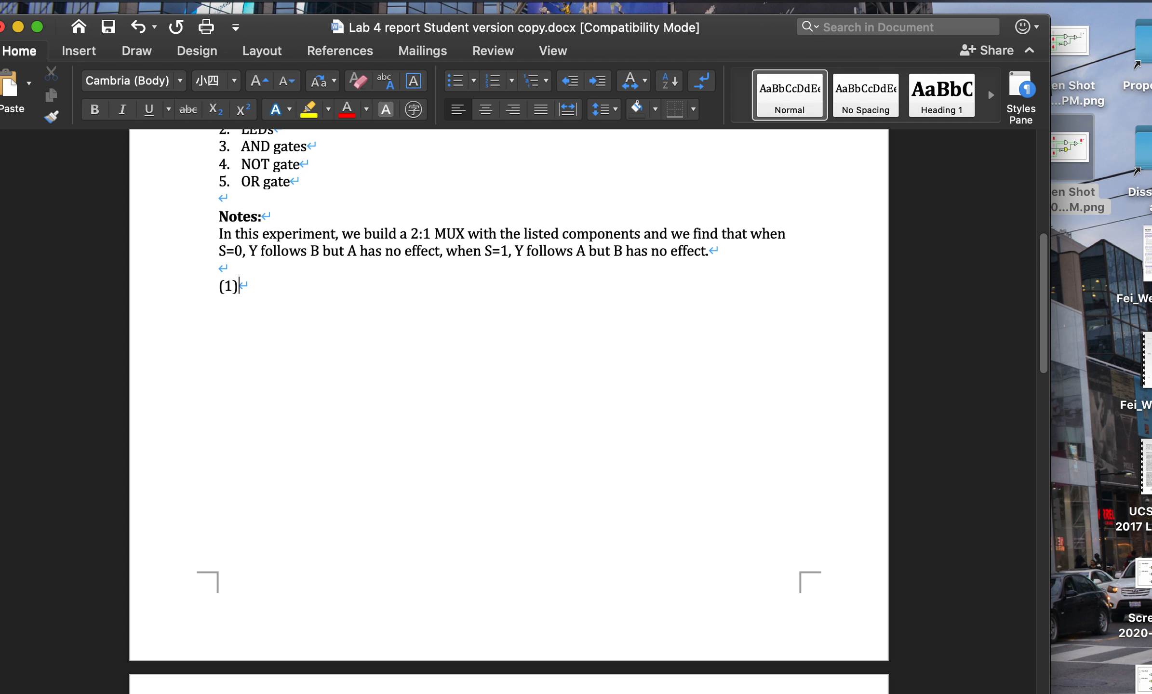
pyautogui.write(' Y')
pyautogui.write('=0')
pyautogui.write(', then')
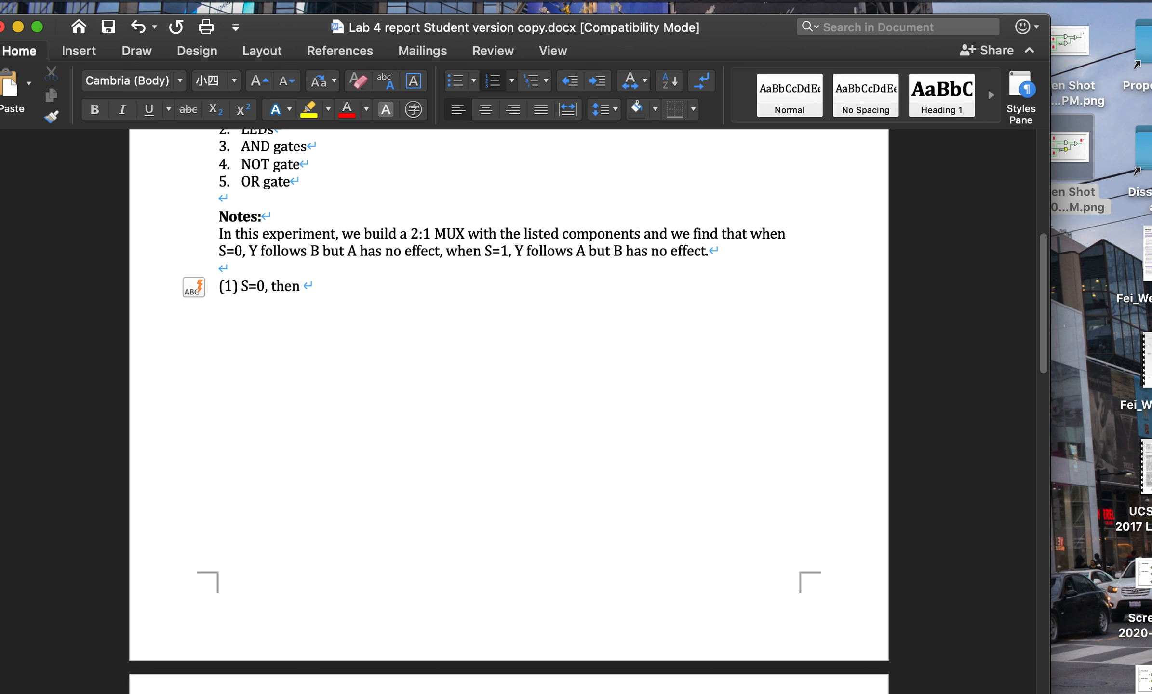
pyautogui.write(' Y=')
pyautogui.scroll(-10, 509, 402)
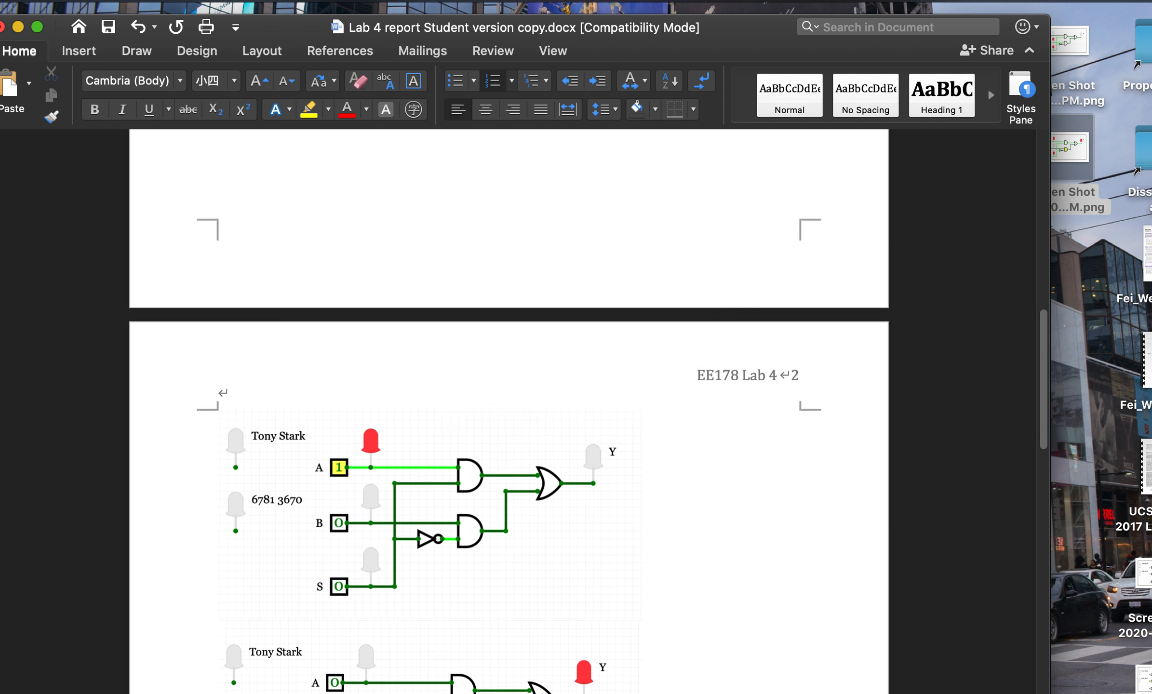
pyautogui.scroll(10, 400, 289)
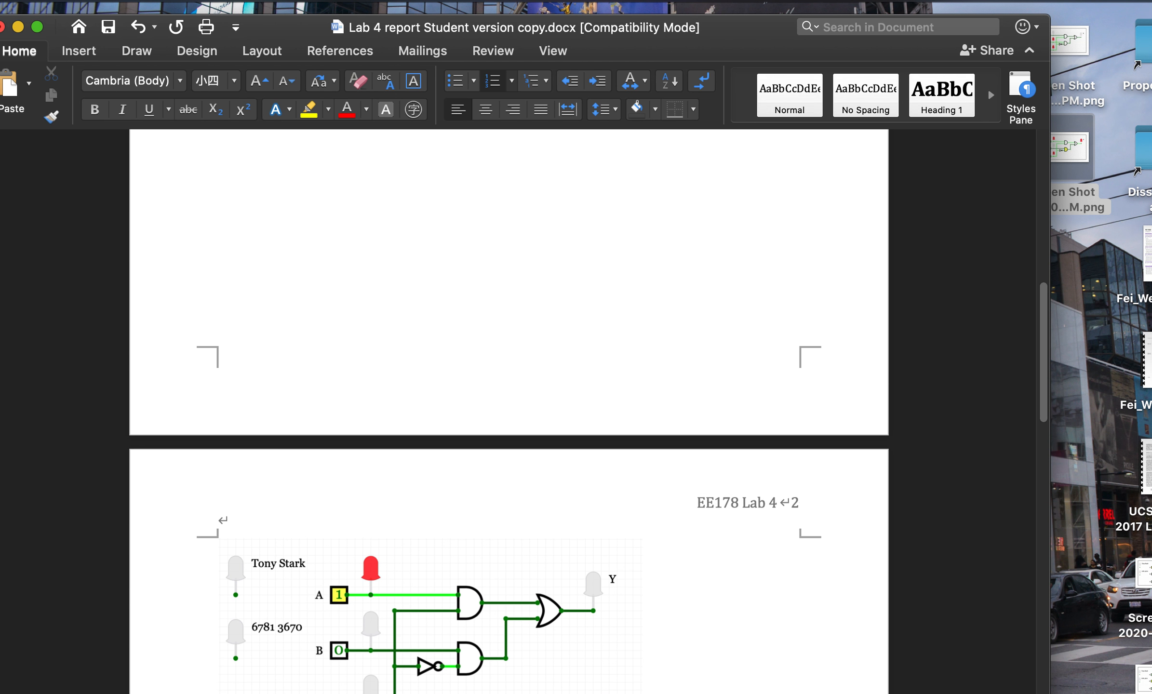
pyautogui.write('B')
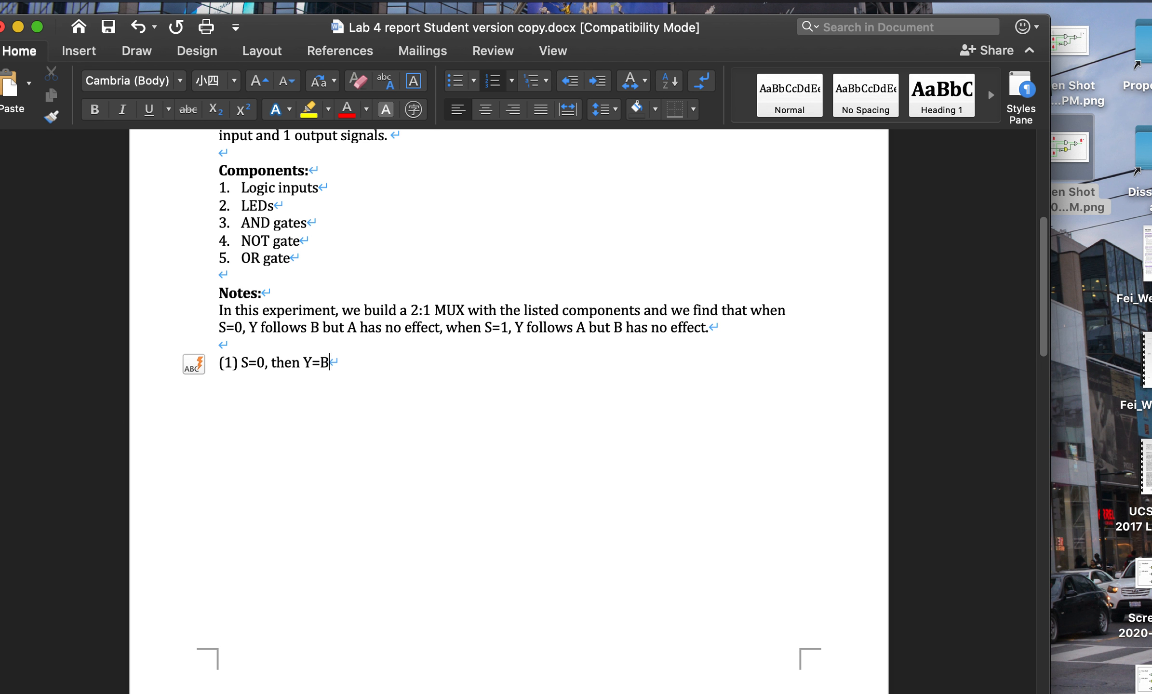
pyautogui.scroll(-6, 401, 379)
pyautogui.scroll(2, 401, 378)
pyautogui.scroll(6, 401, 378)
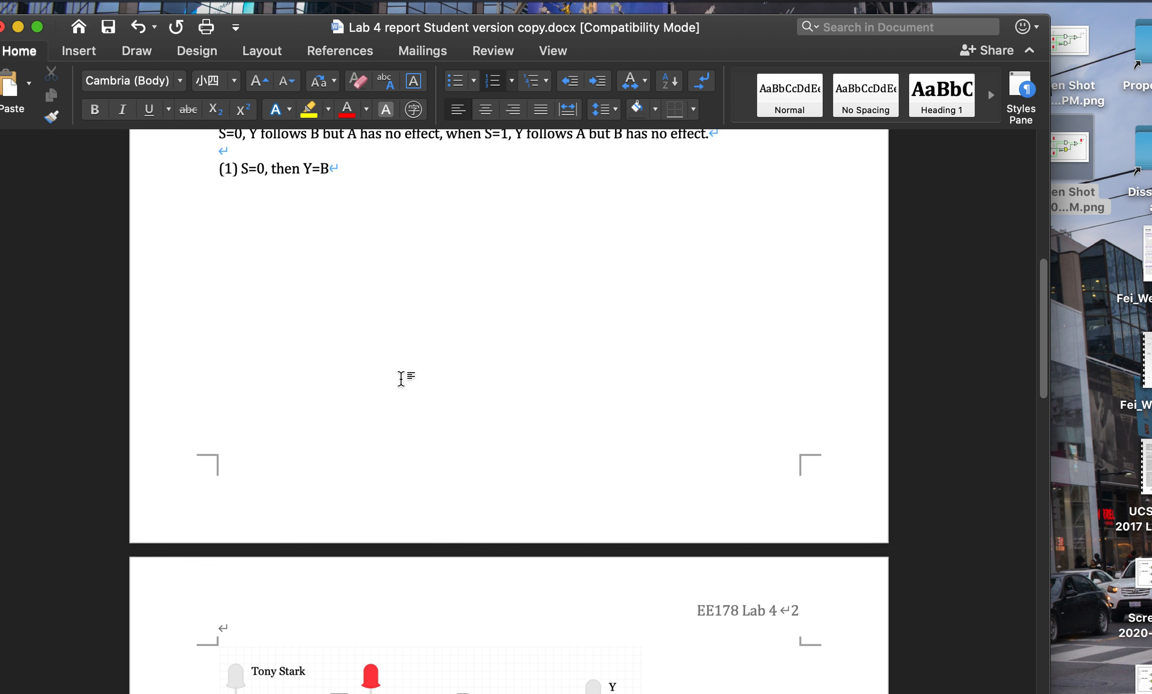
# - Add blank lines between the page-2 circuit screenshots to space them out
pyautogui.scroll(-12, 401, 379)
pyautogui.scroll(-10, 401, 381)
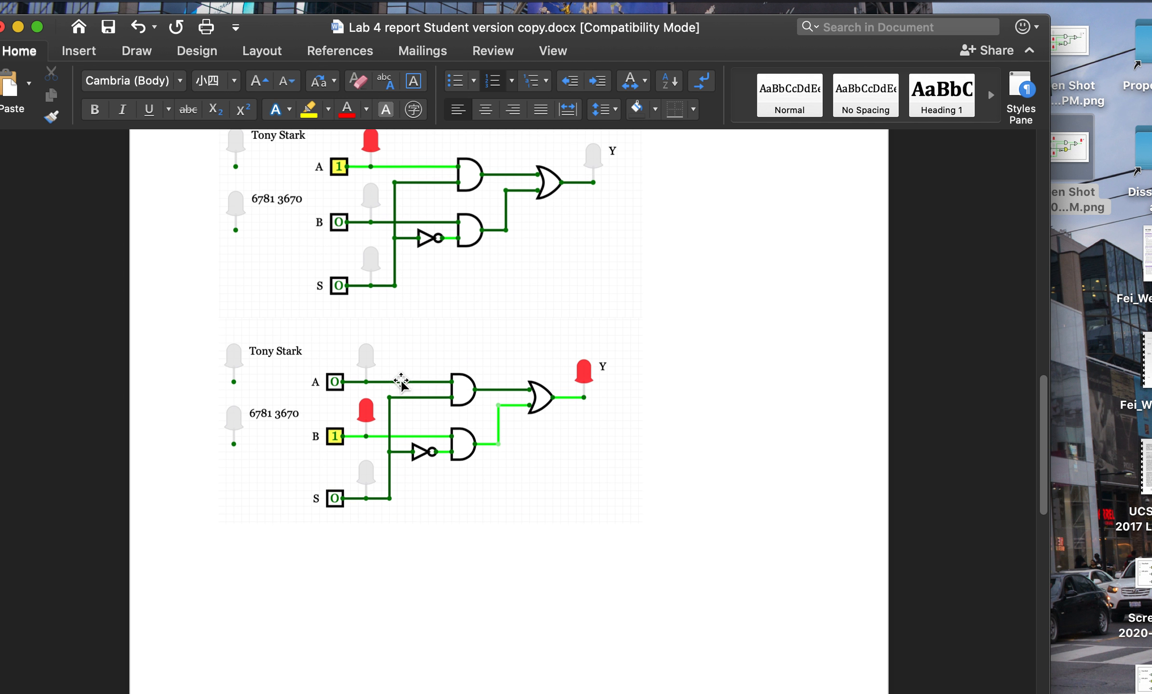
pyautogui.scroll(5, 487, 380)
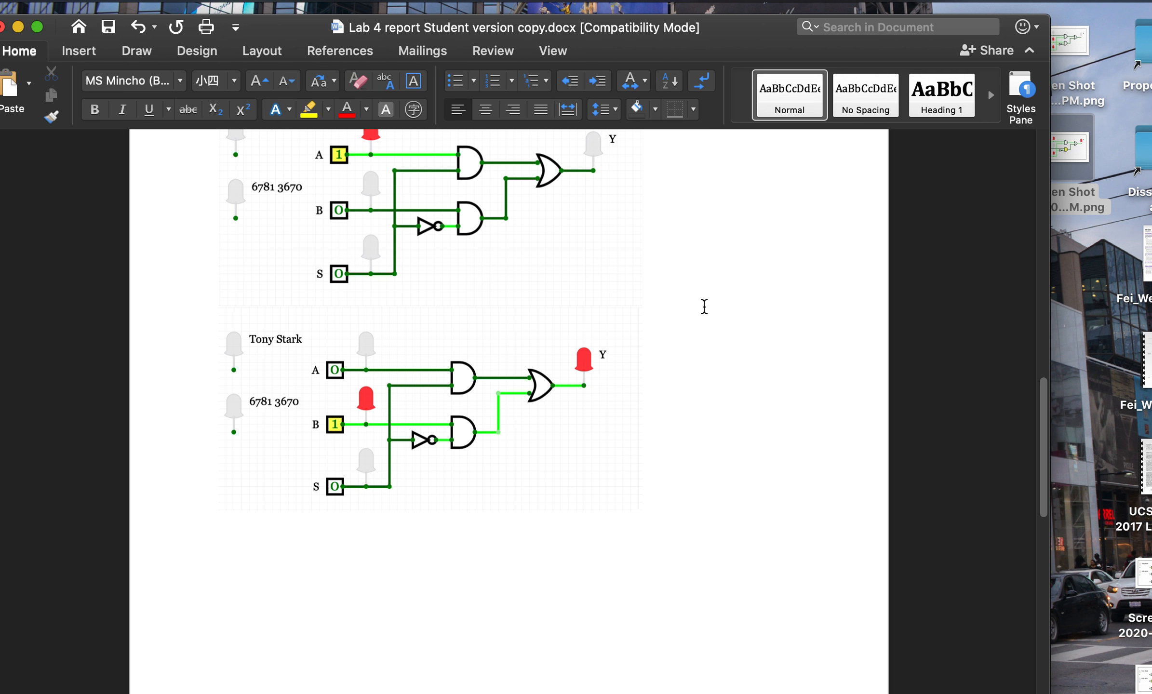
pyautogui.scroll(-3, 751, 213)
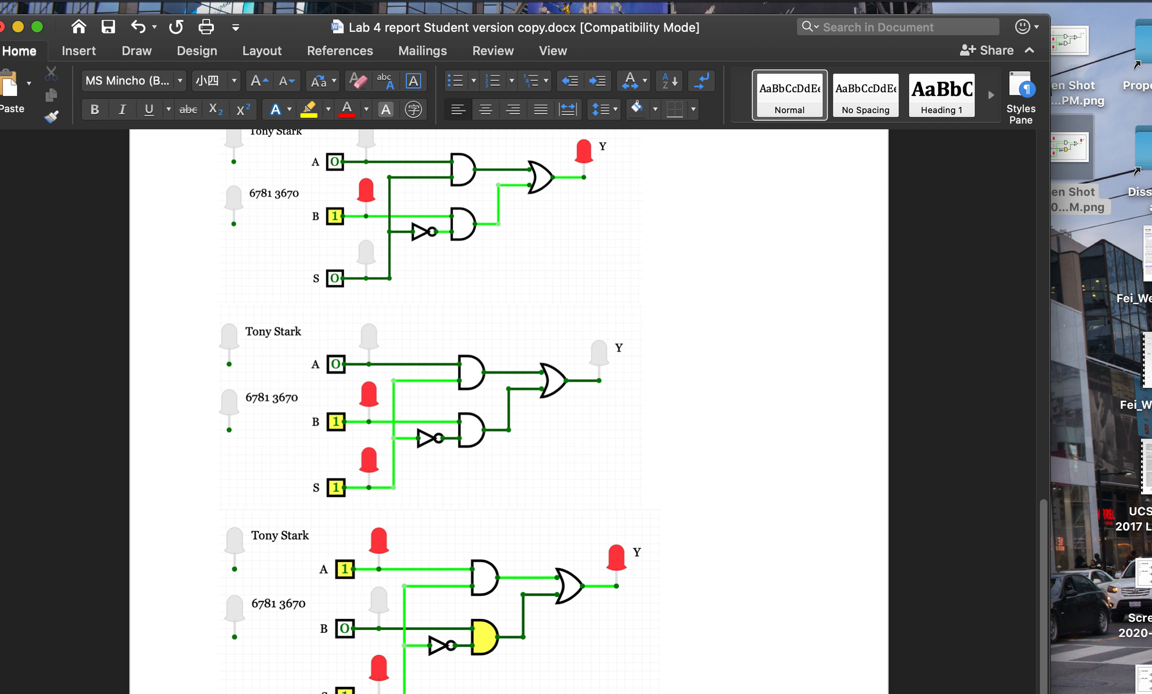
pyautogui.scroll(15, 697, 315)
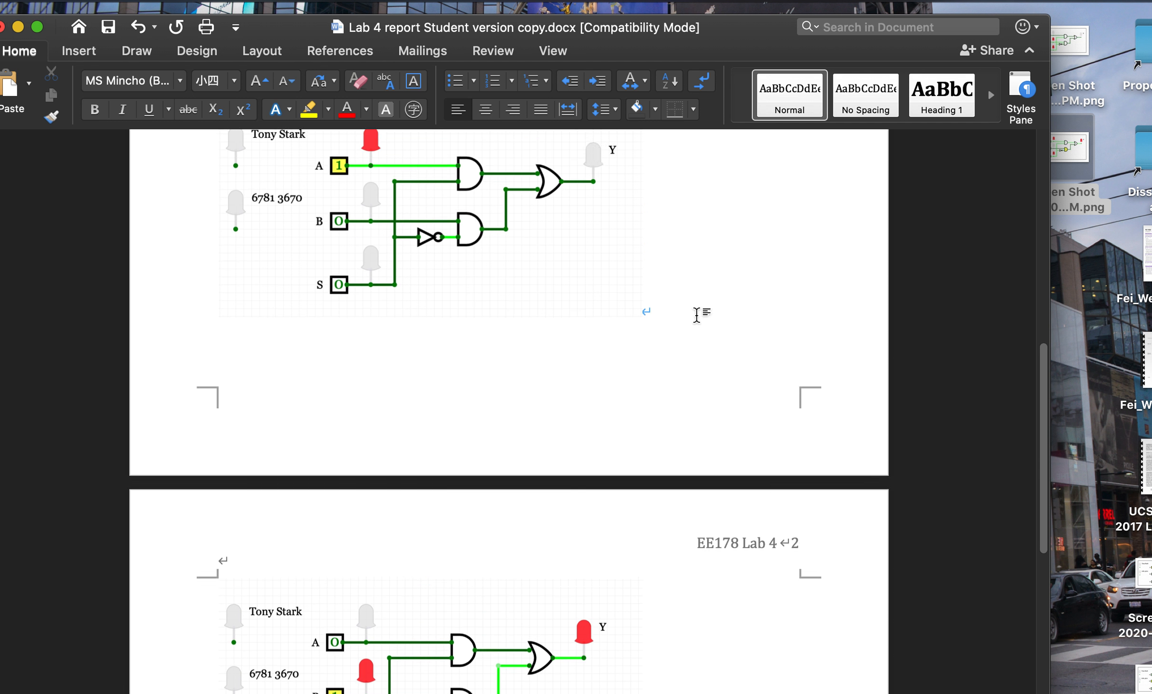
pyautogui.scroll(-7, 694, 504)
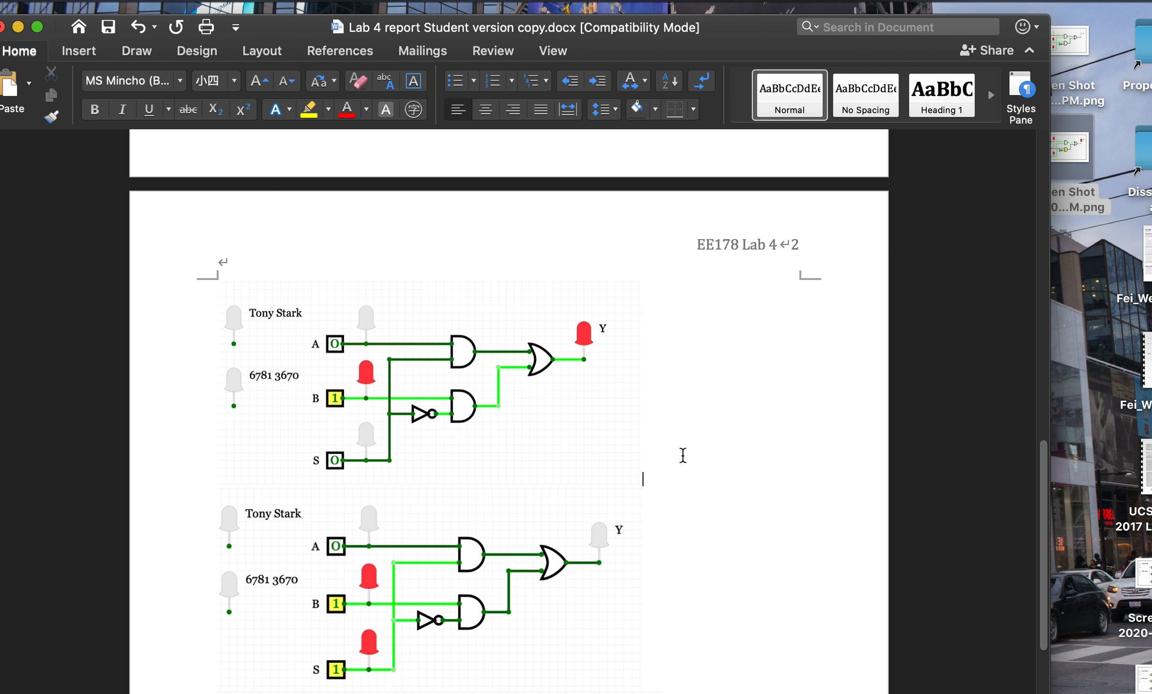
pyautogui.press('Return')
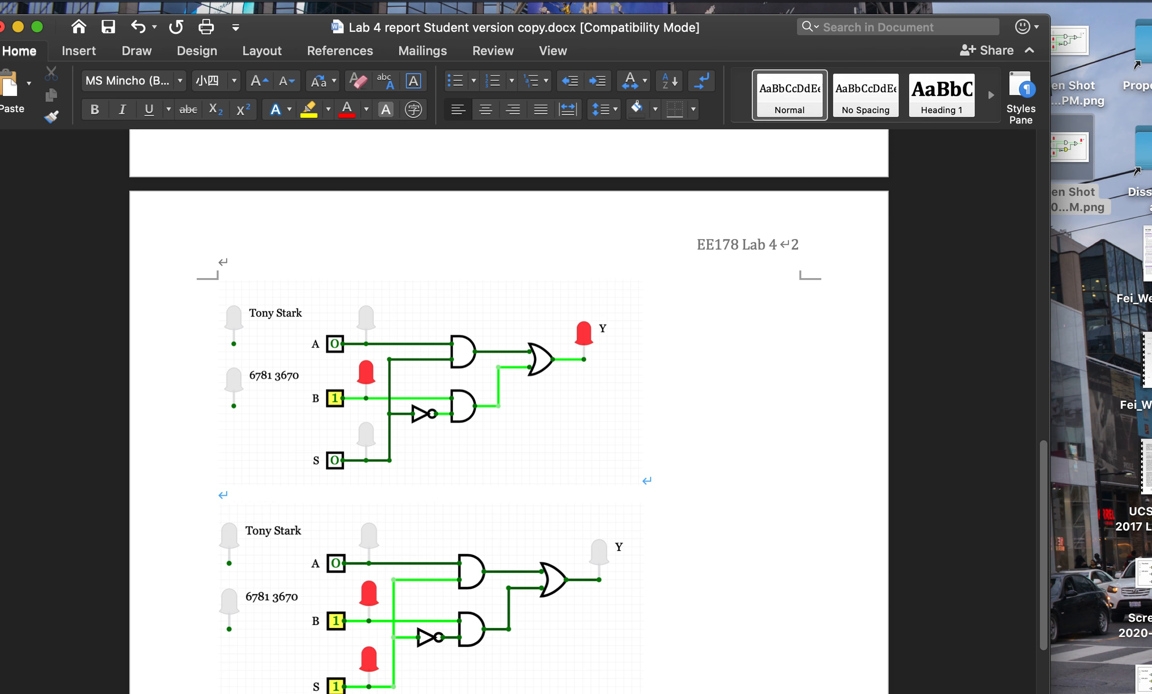
pyautogui.press('cmd+v')
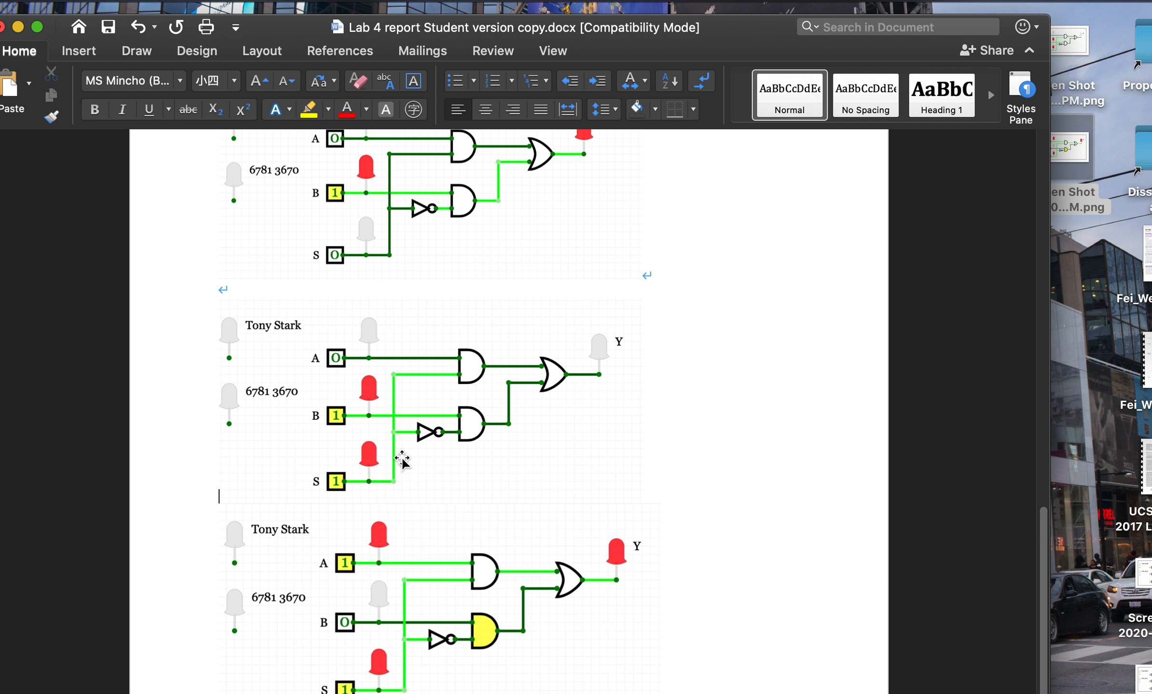
pyautogui.press('Return')
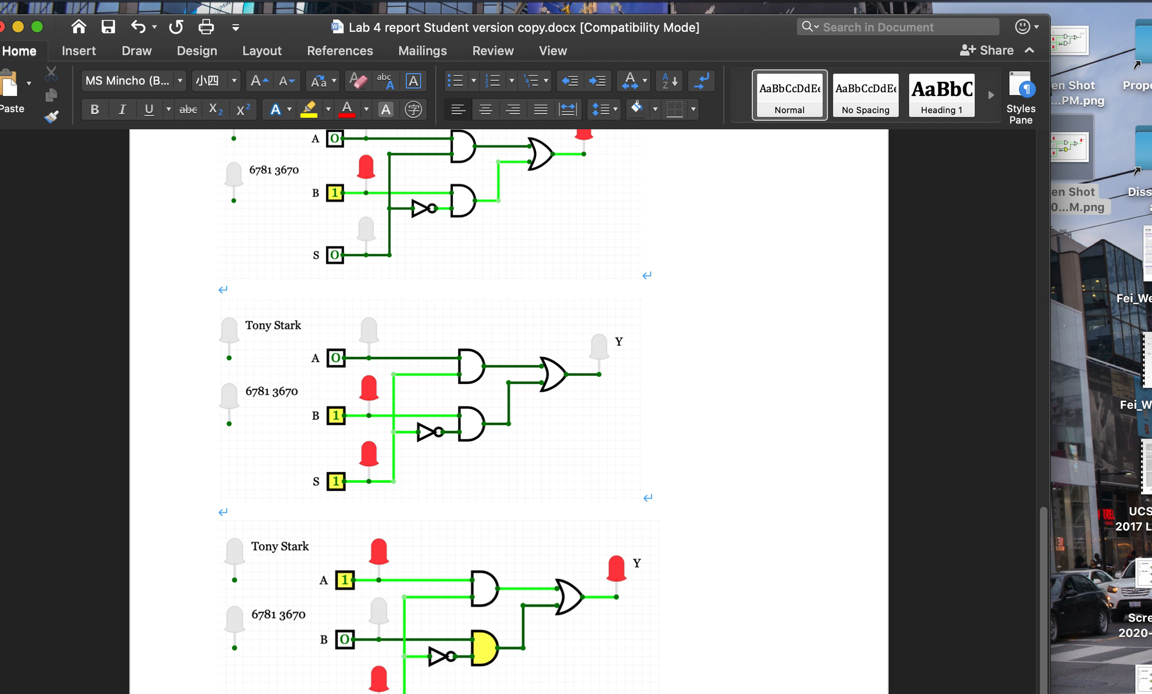
pyautogui.press('Return')
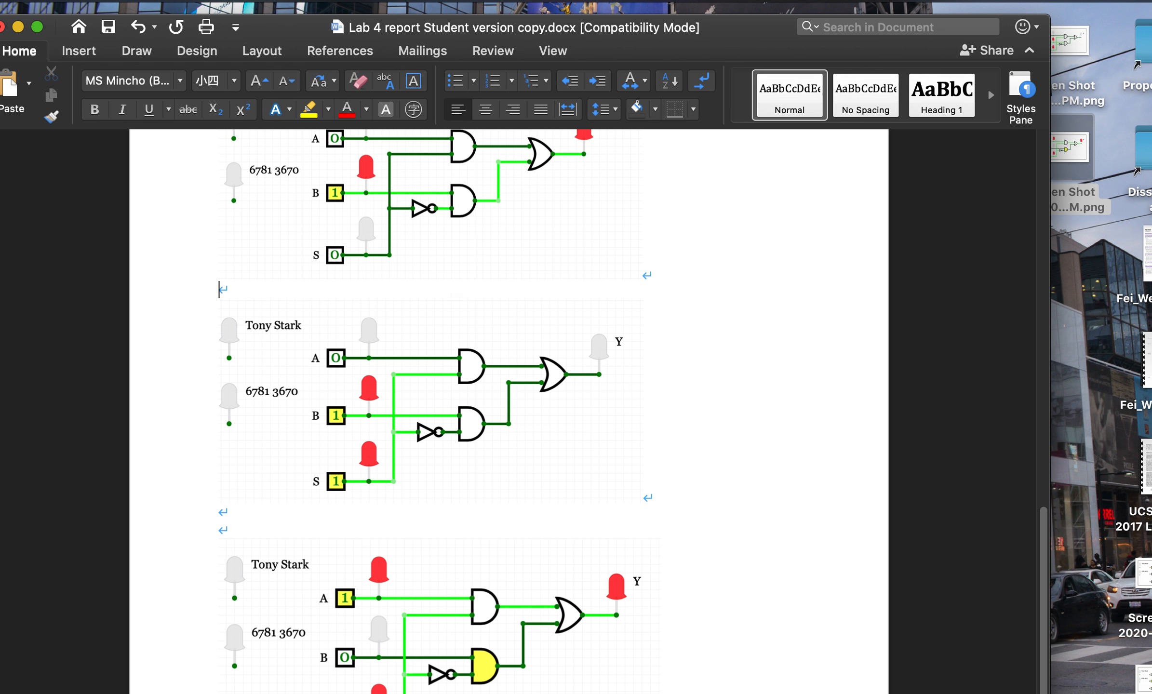
# - Caption the S=1 screenshot "(2) S=1, then Y=A." on a new line above it
pyautogui.press('Return')
pyautogui.press('Return')
pyautogui.write('(2)')
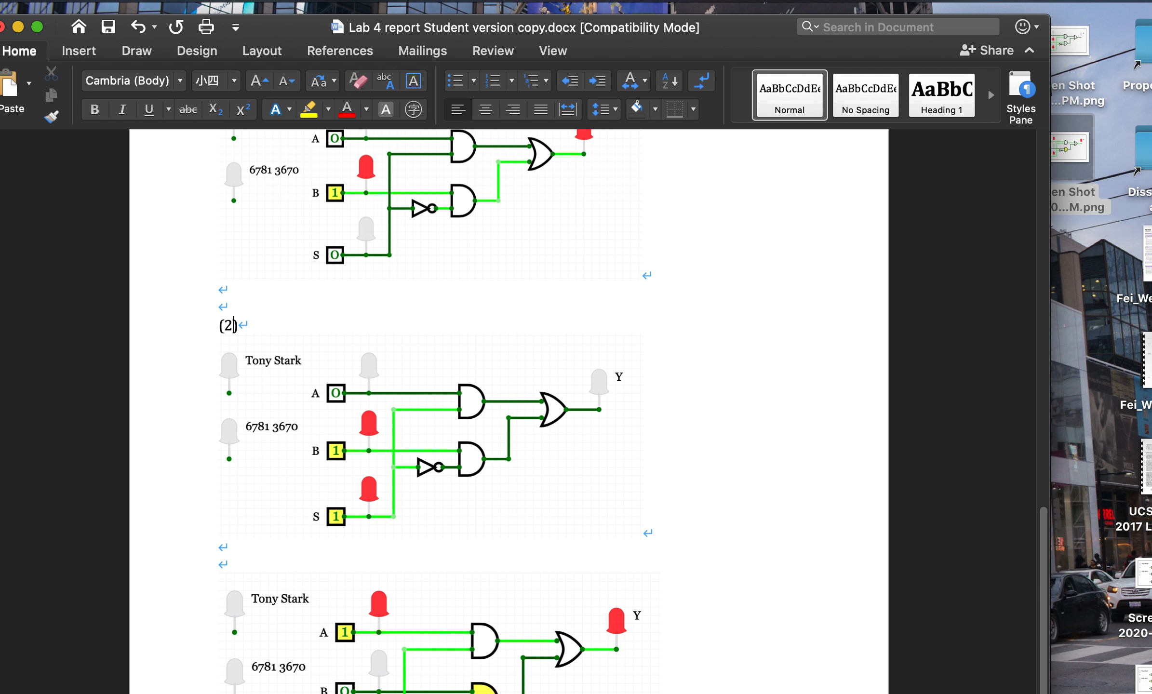
pyautogui.write(' S=1, then ')
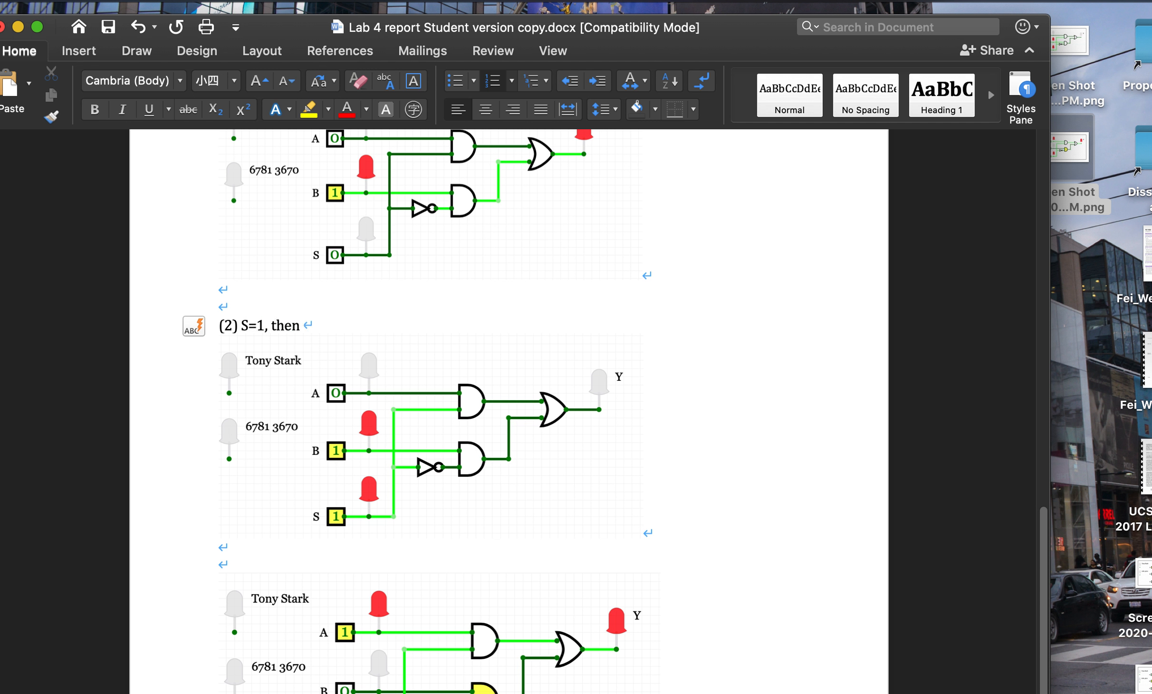
pyautogui.write('Y=A.')
pyautogui.scroll(-3, 509, 410)
pyautogui.scroll(15, 509, 411)
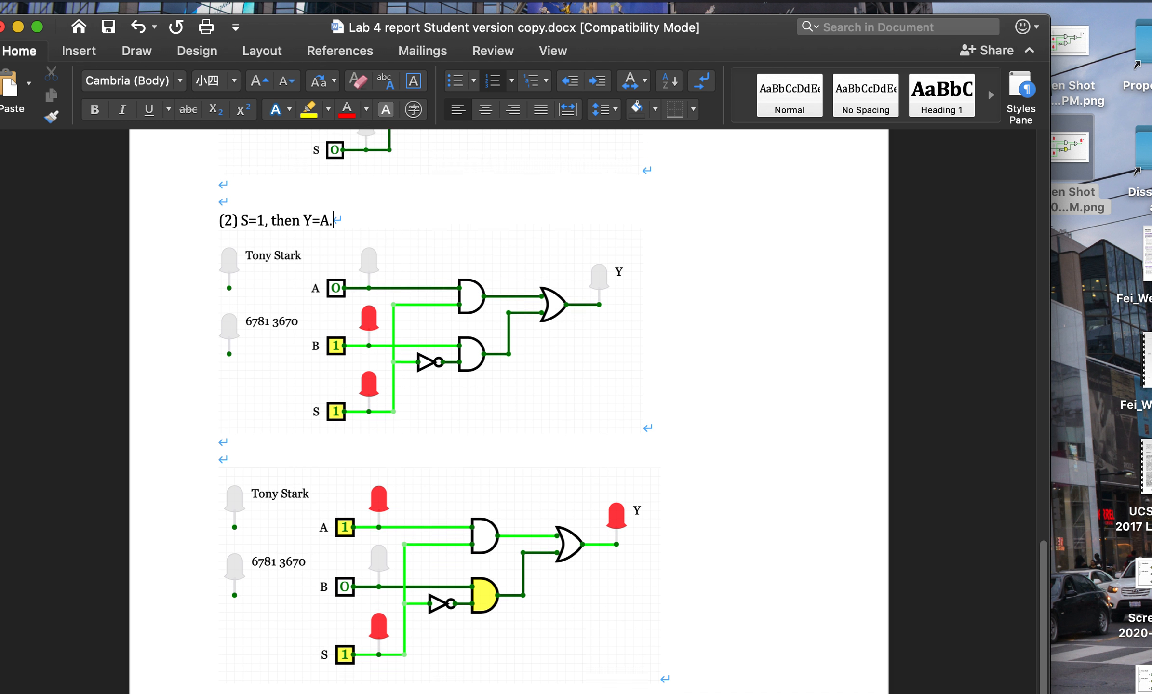
pyautogui.scroll(-13, 443, 502)
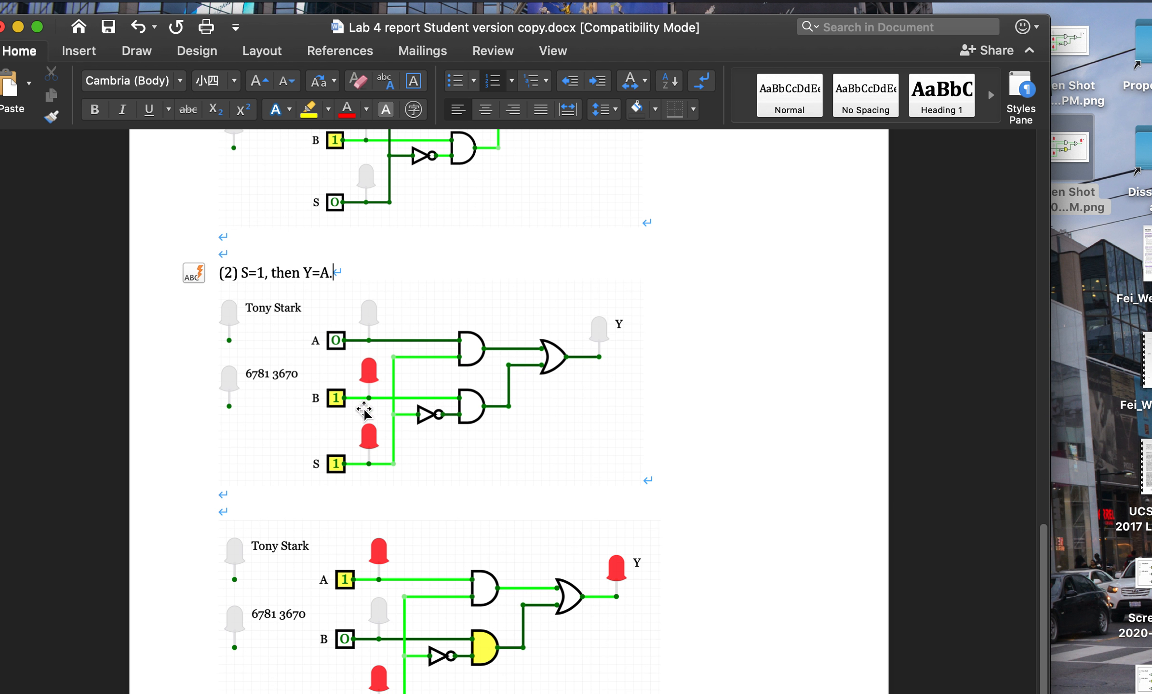
pyautogui.scroll(-2, 443, 502)
pyautogui.scroll(17, 432, 634)
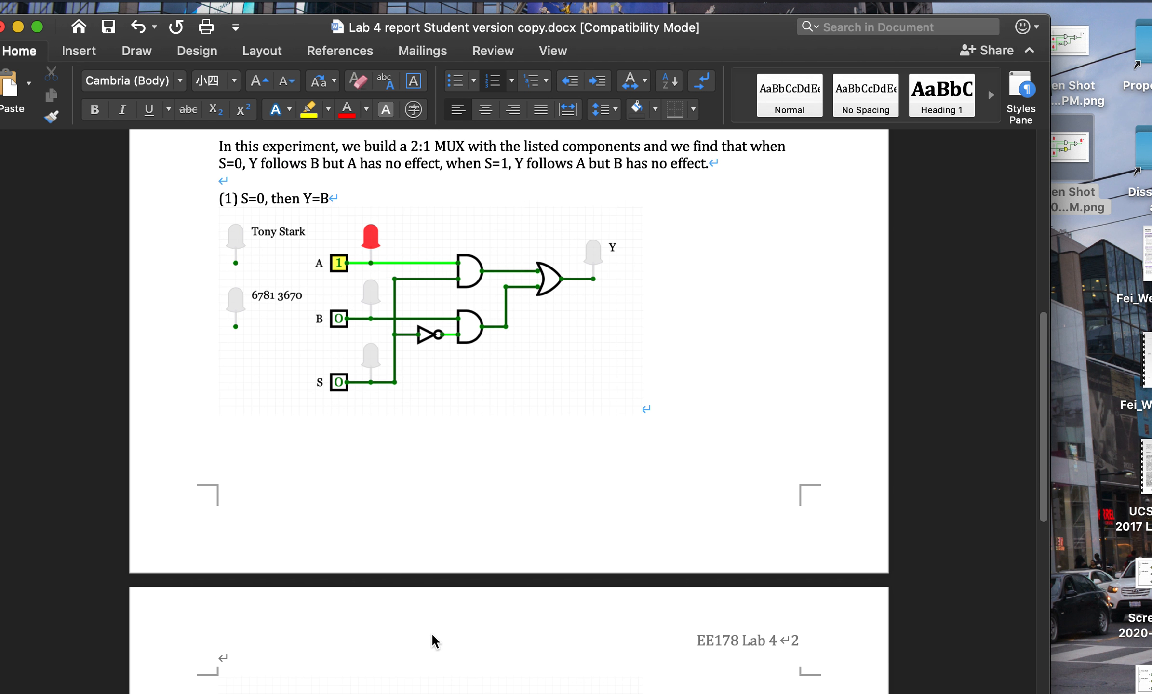
pyautogui.scroll(4, 432, 634)
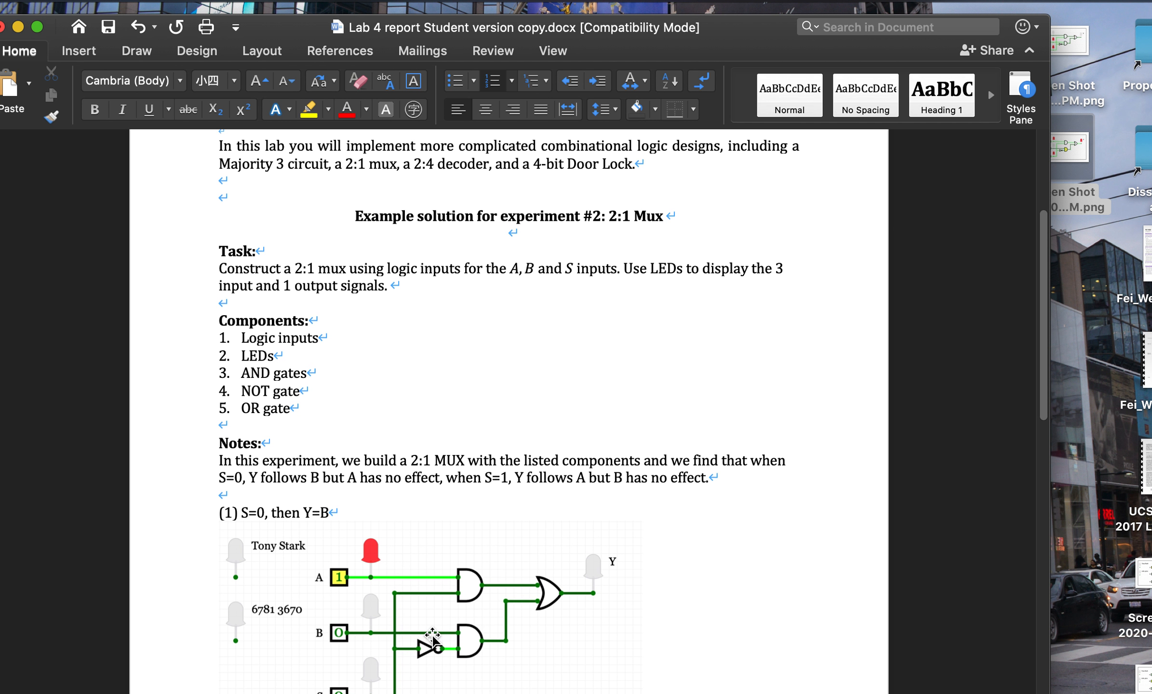
pyautogui.scroll(5, 432, 634)
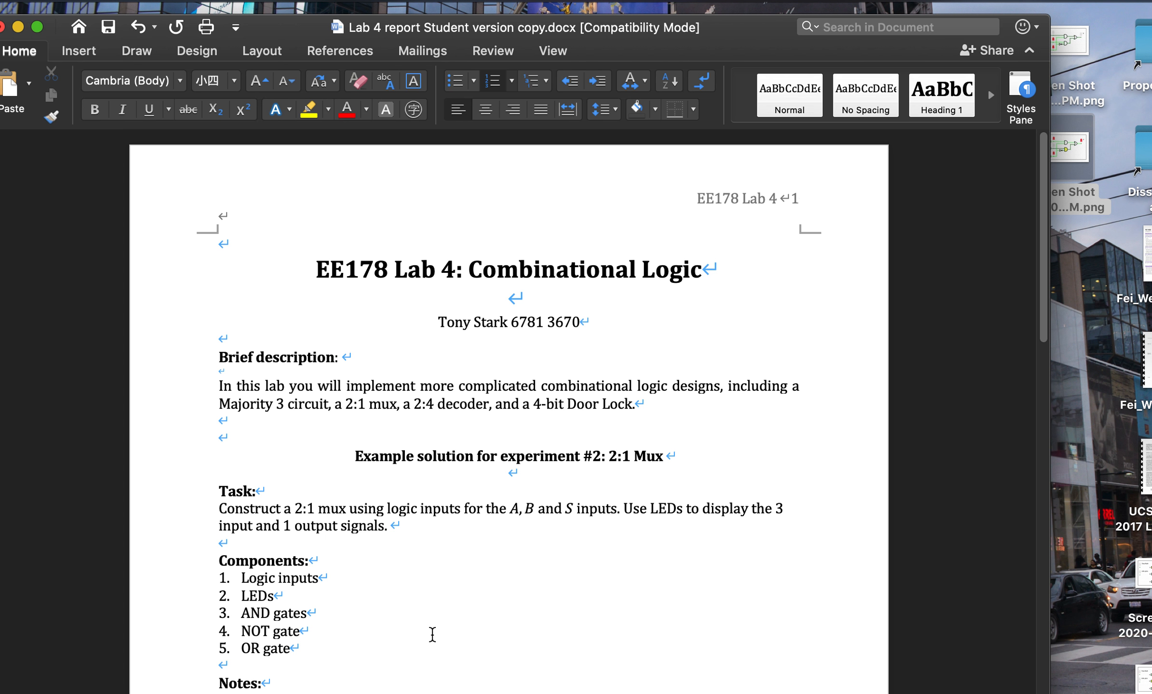
pyautogui.scroll(-5, 432, 634)
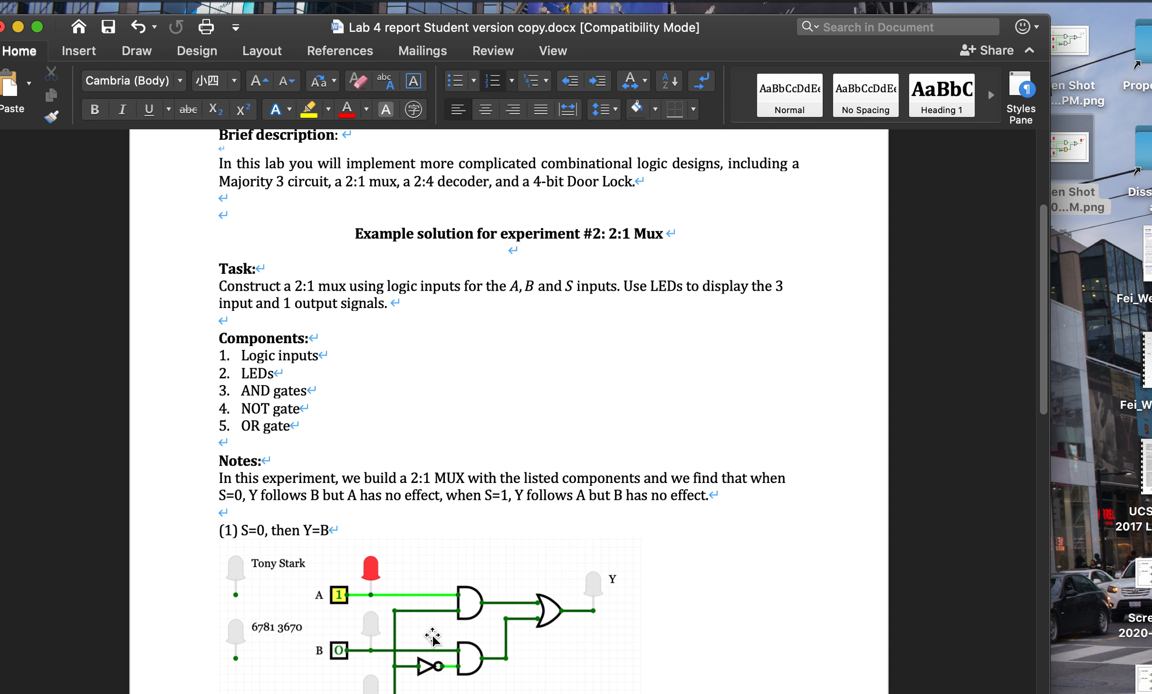
pyautogui.scroll(-2, 432, 634)
pyautogui.scroll(7, 432, 635)
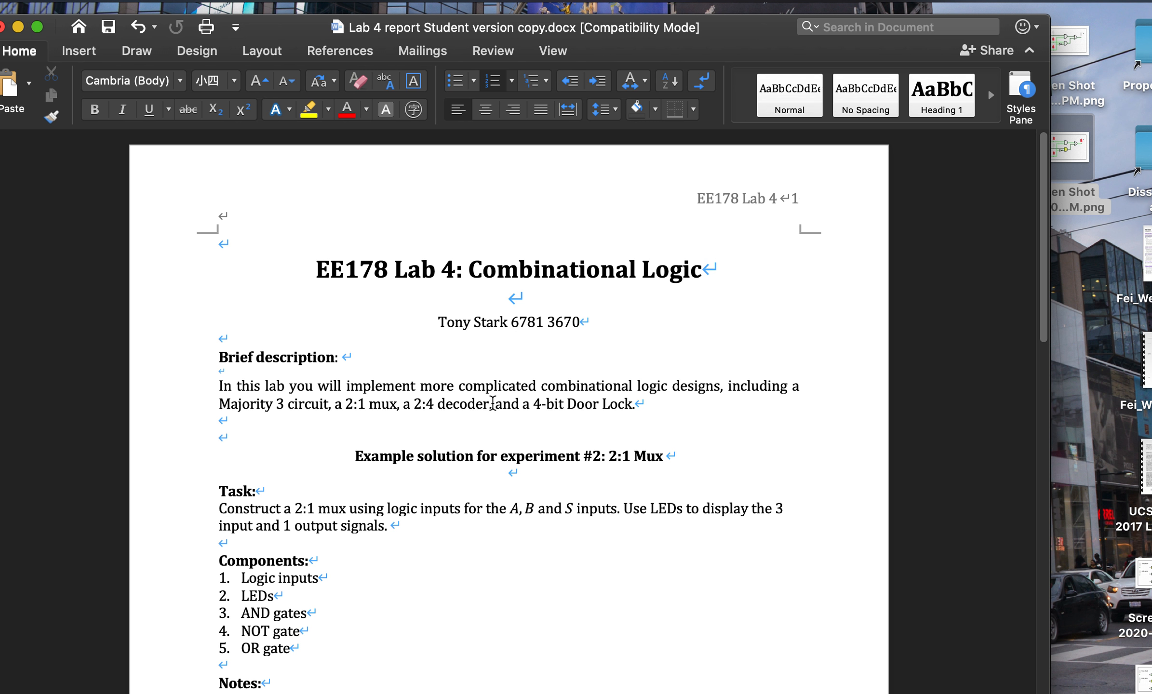
pyautogui.scroll(-5, 531, 403)
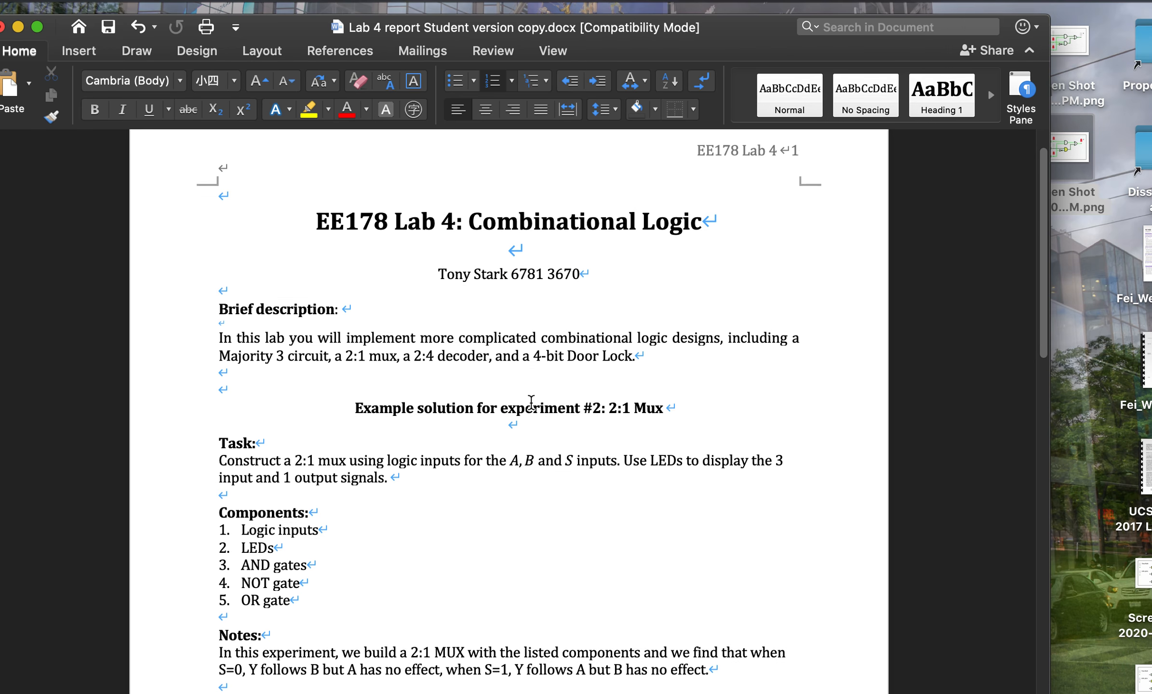
pyautogui.scroll(-4, 531, 403)
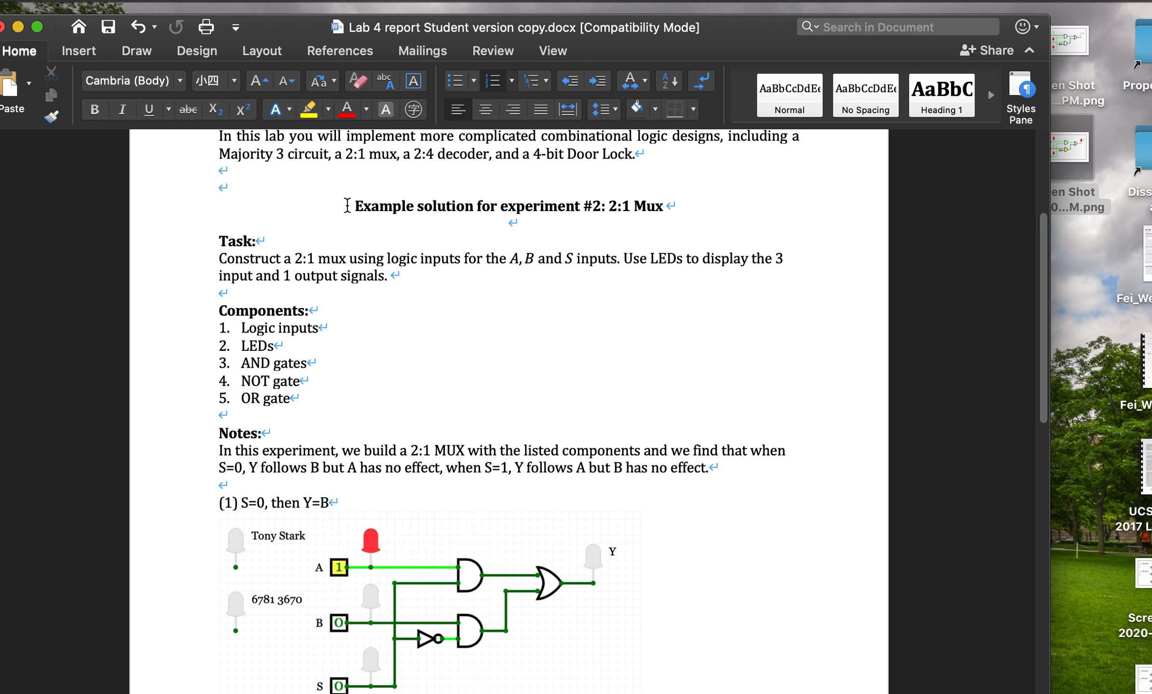
pyautogui.scroll(-18, 529, 392)
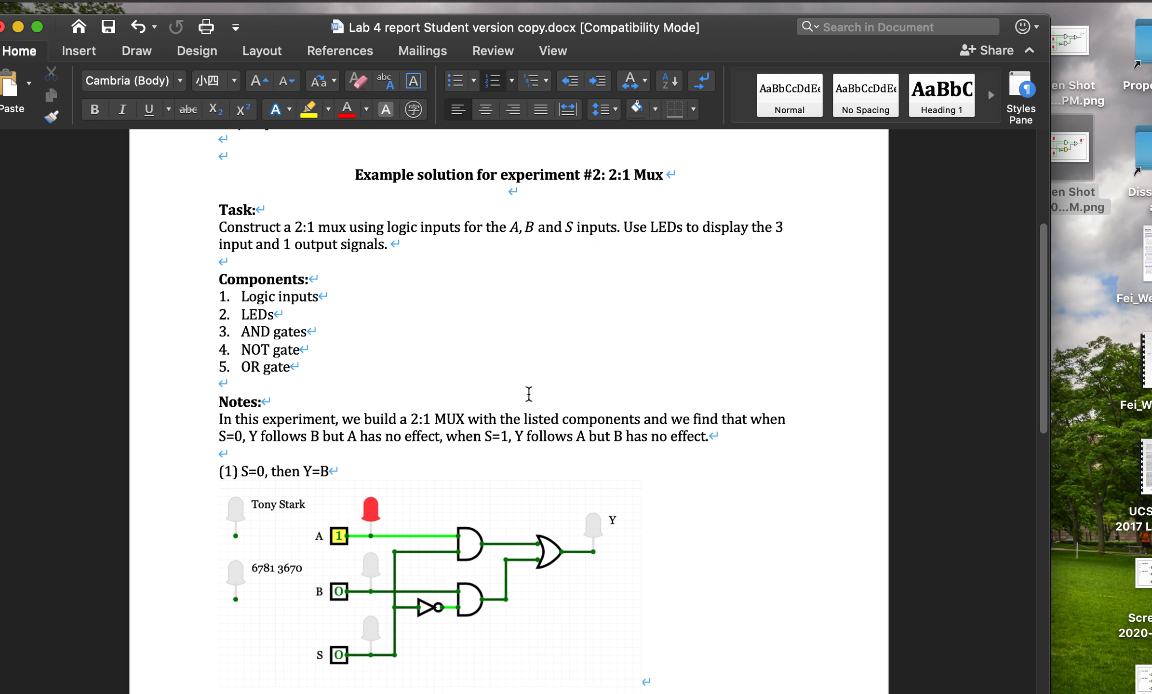
pyautogui.scroll(-18, 529, 394)
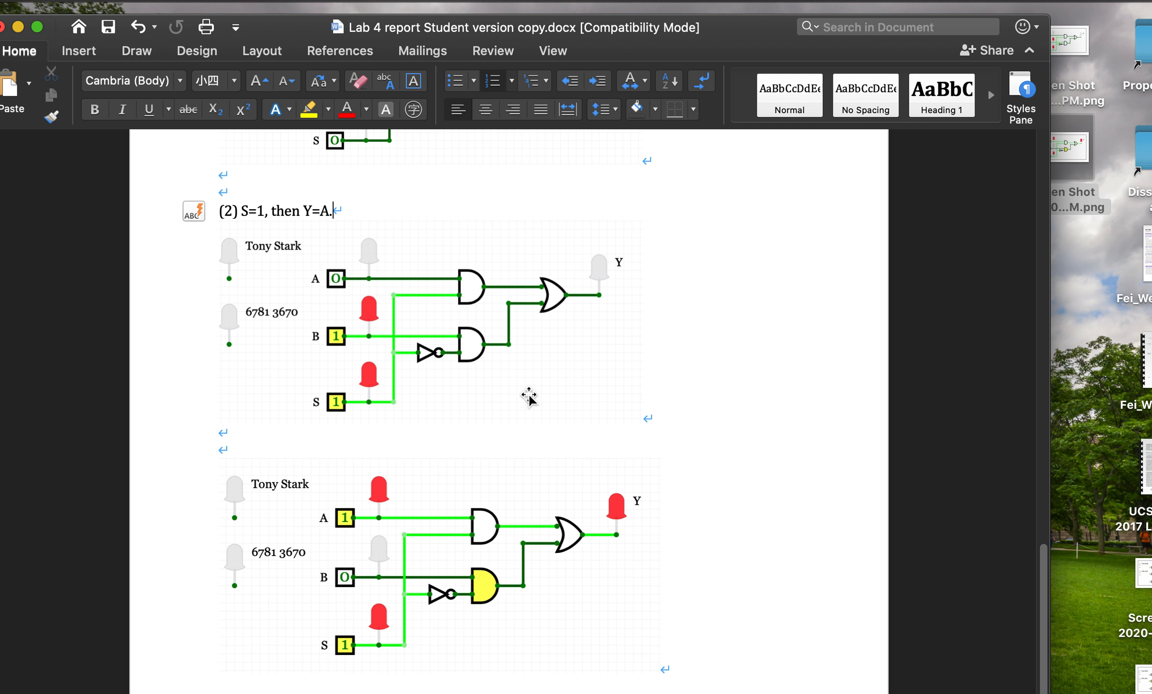
pyautogui.scroll(-3, 528, 396)
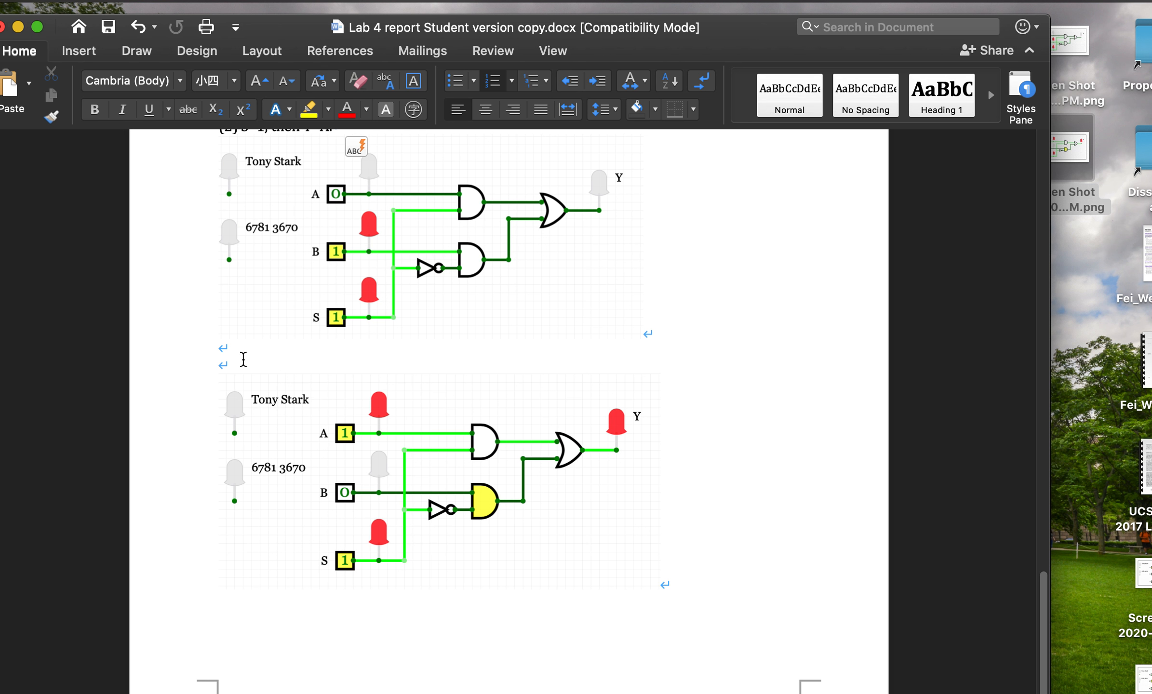
pyautogui.scroll(5, 241, 359)
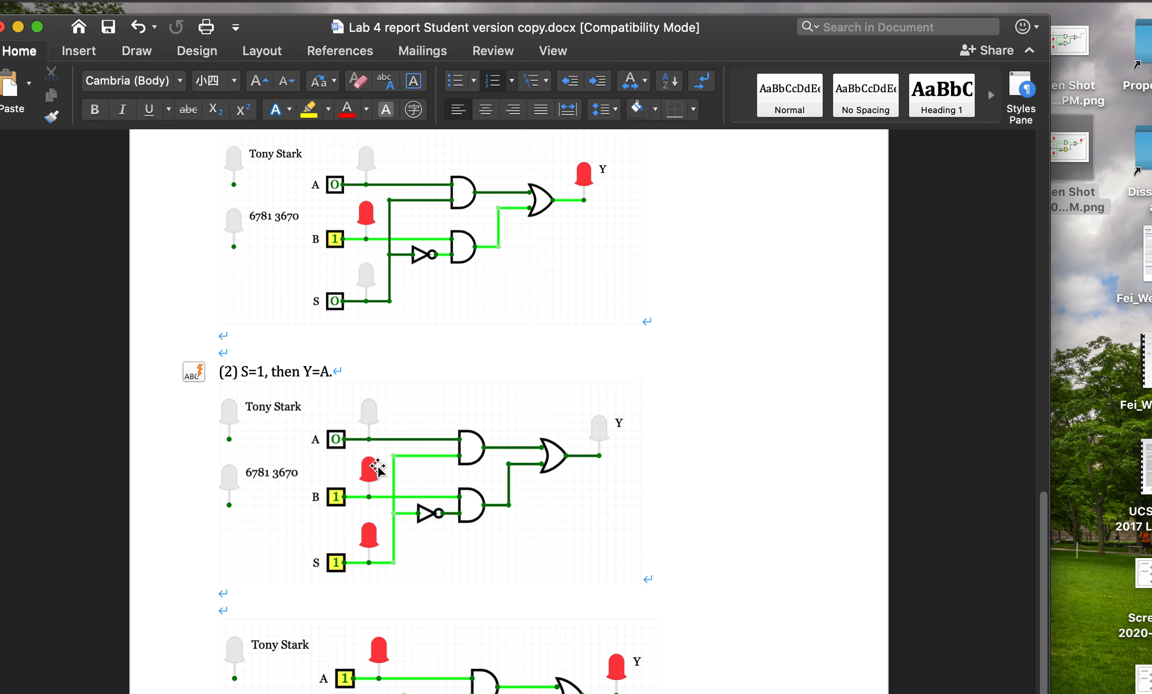
pyautogui.scroll(15, 533, 330)
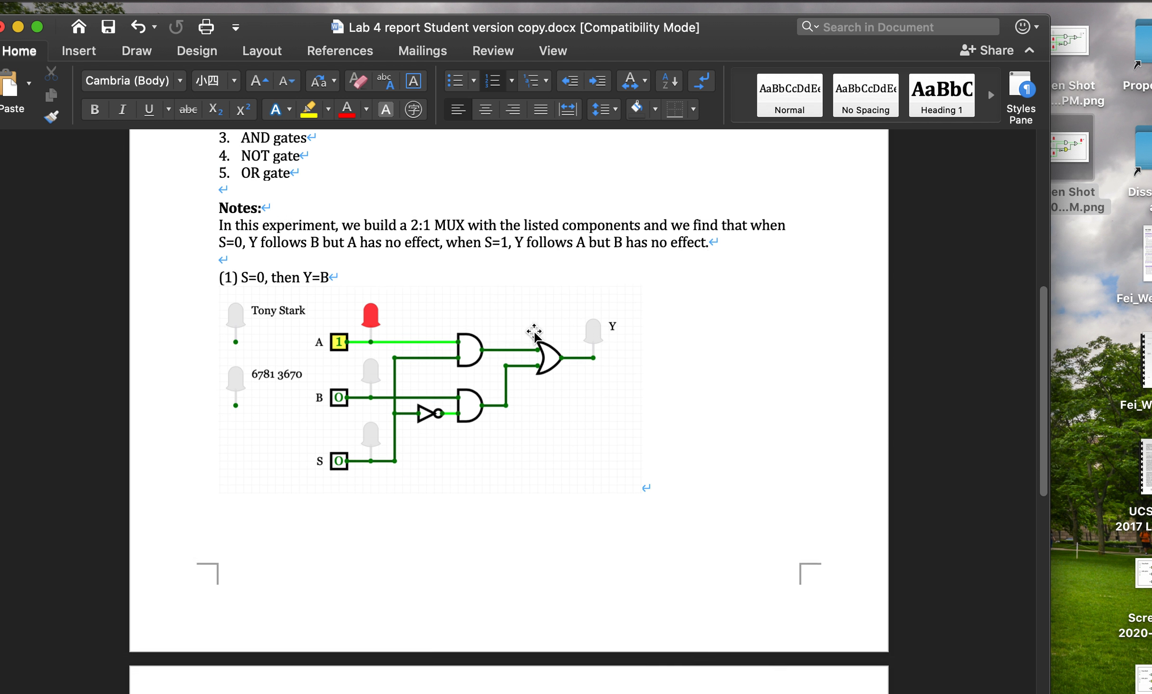